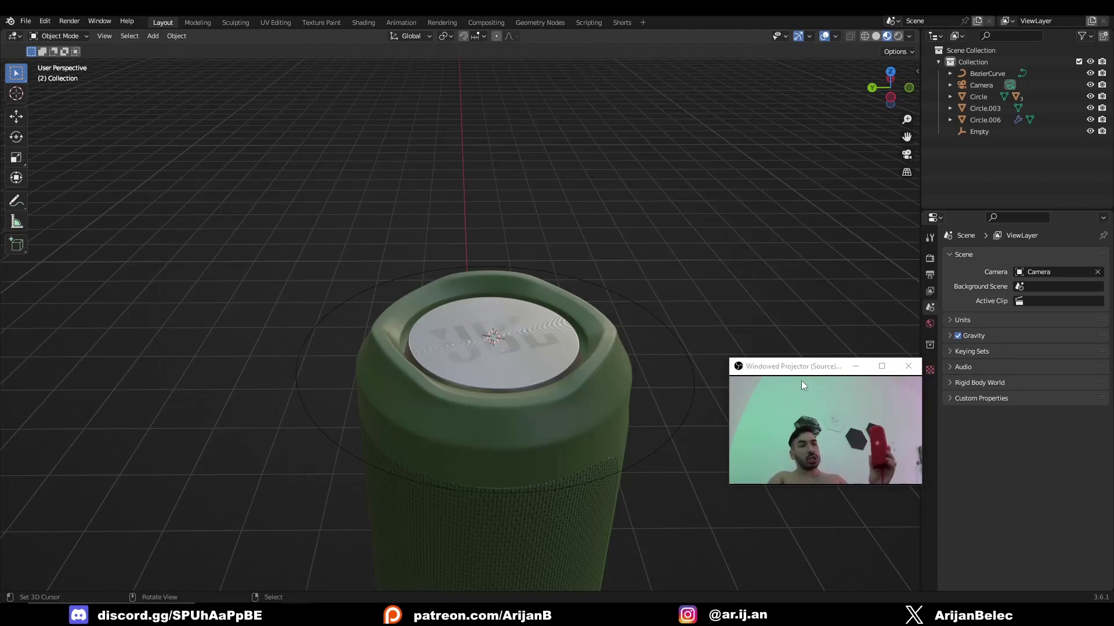
left_click_drag(729, 358, 477, 228)
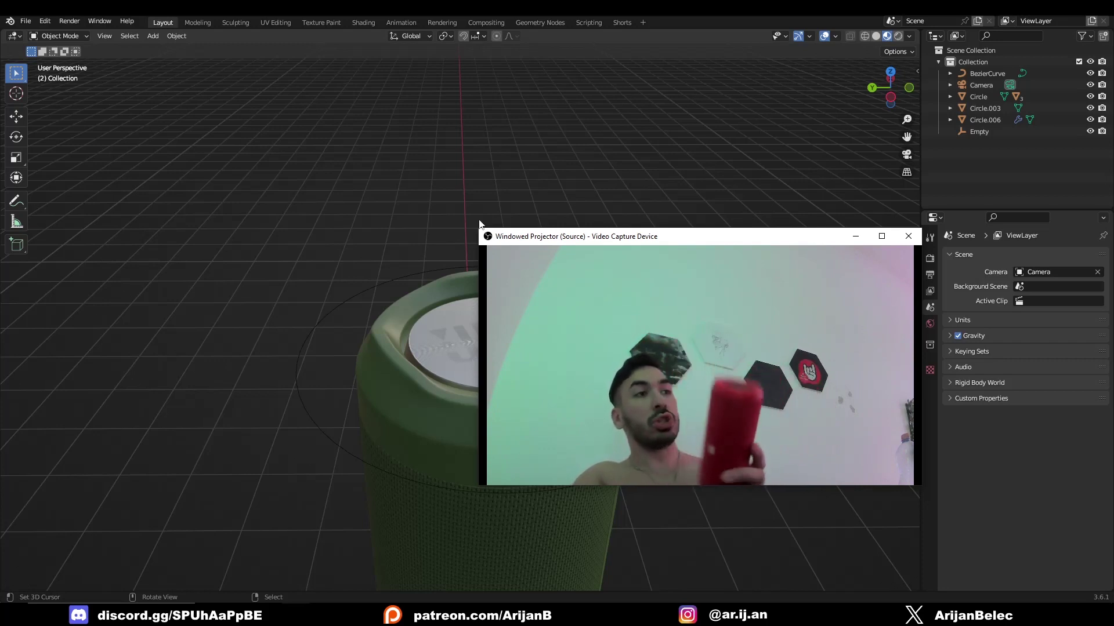
left_click_drag(479, 224, 689, 312)
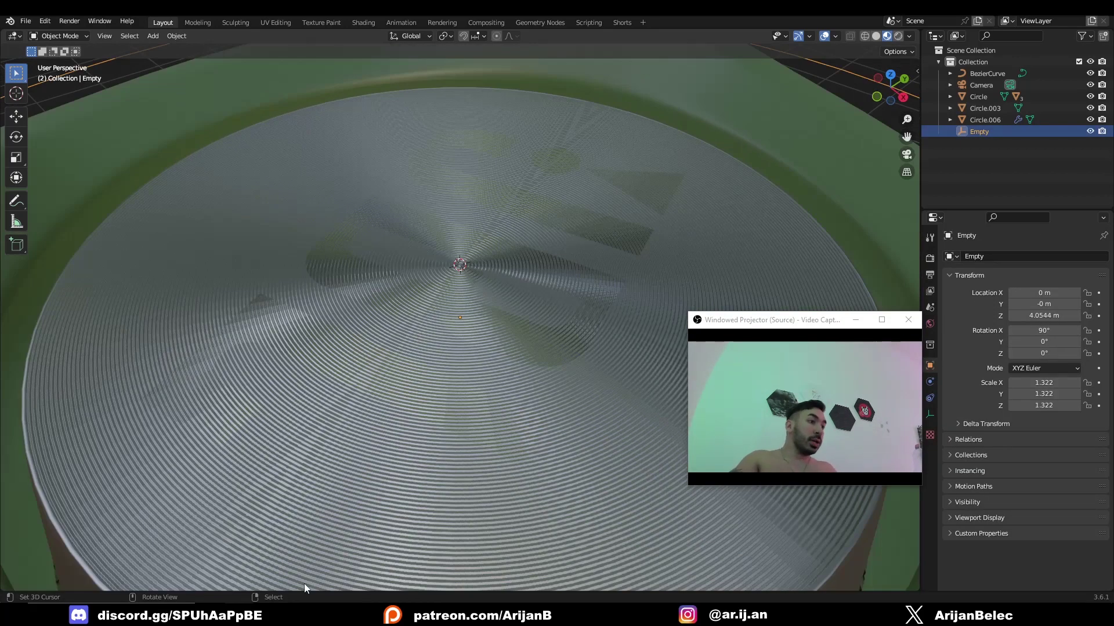
Switch to the browser and examine the circular brushed metal reference images.
left_click(304, 613)
left_click_drag(766, 320, 436, 339)
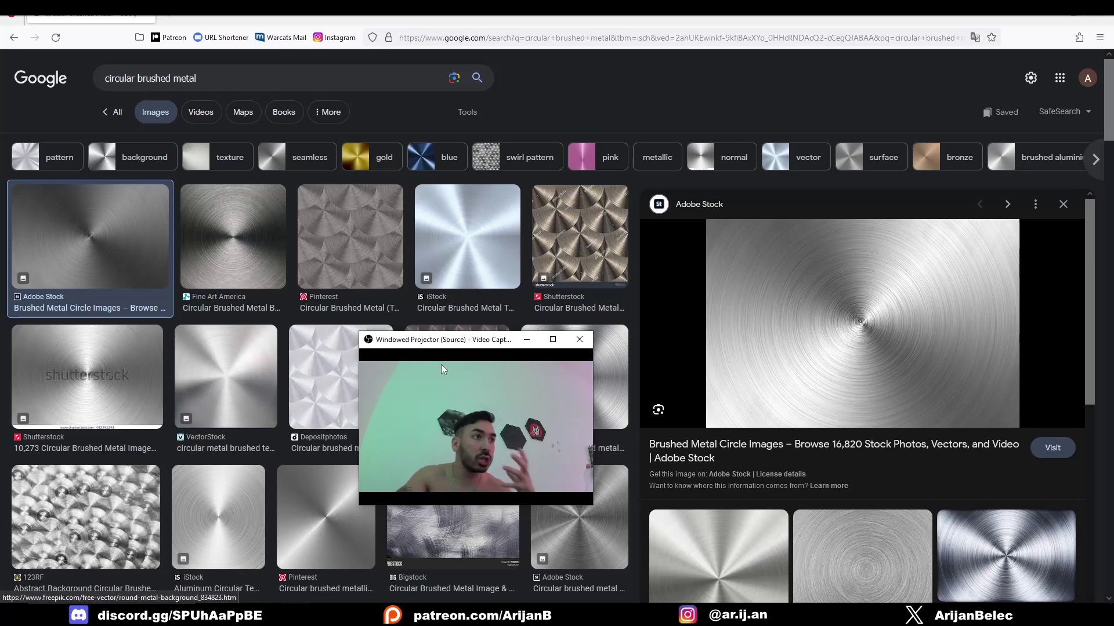
left_click_drag(440, 340, 843, 373)
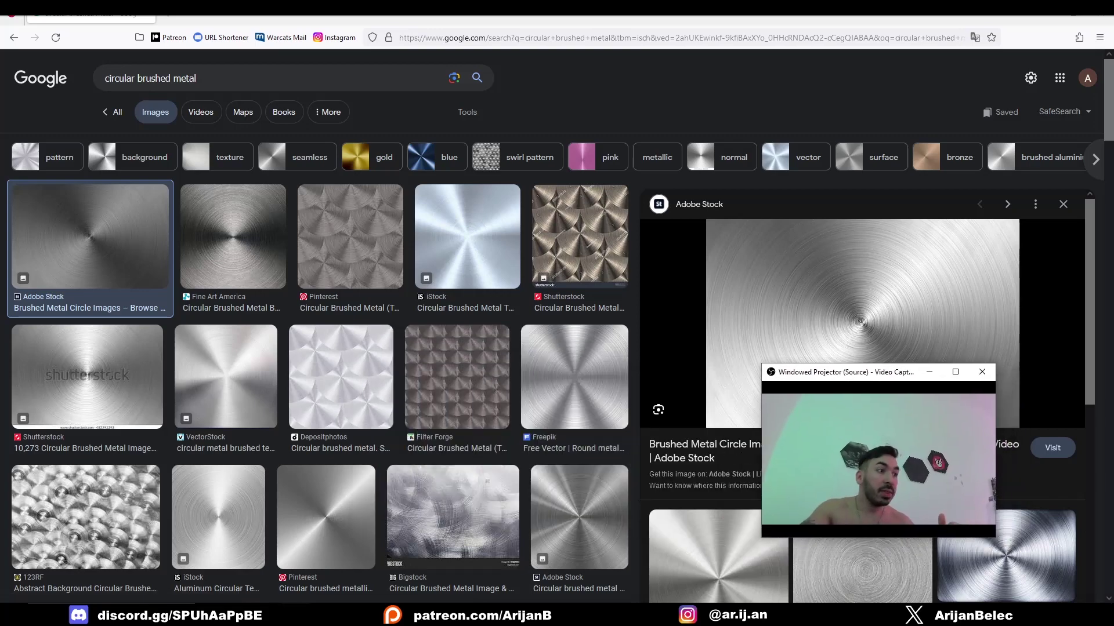
Switch back to Blender and examine the concentric grooves on the speaker's metal disc from several angles.
key("alt+Tab")
scroll(458, 407, "down", 4)
scroll(499, 420, "up", 5)
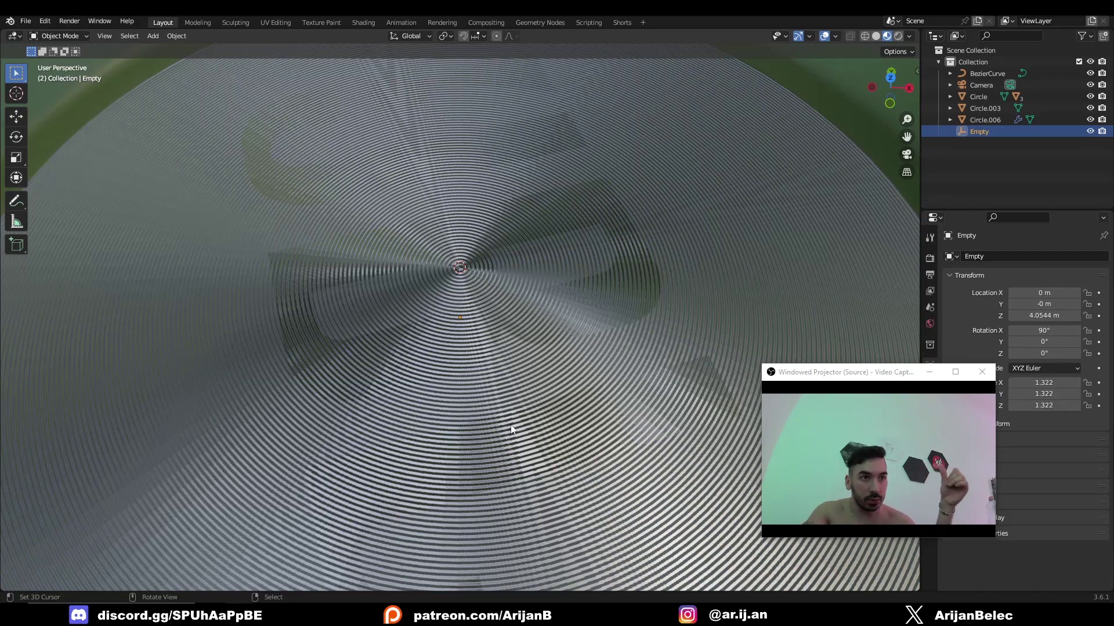
scroll(511, 429, "down", 4)
middle_click_drag(517, 427, 454, 406)
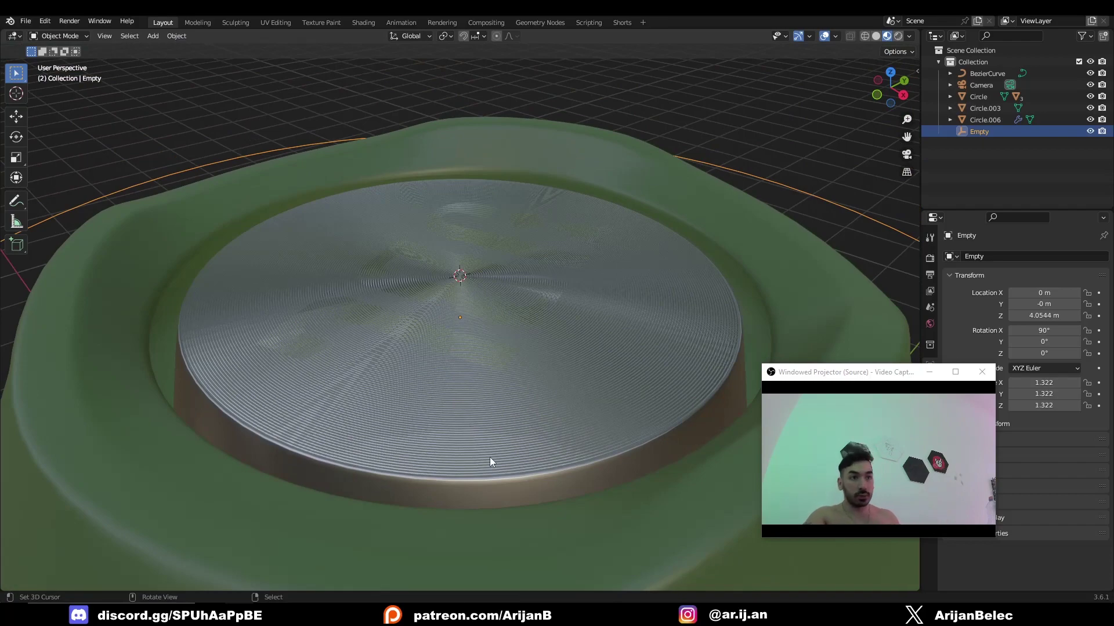
middle_click_drag(490, 459, 537, 479)
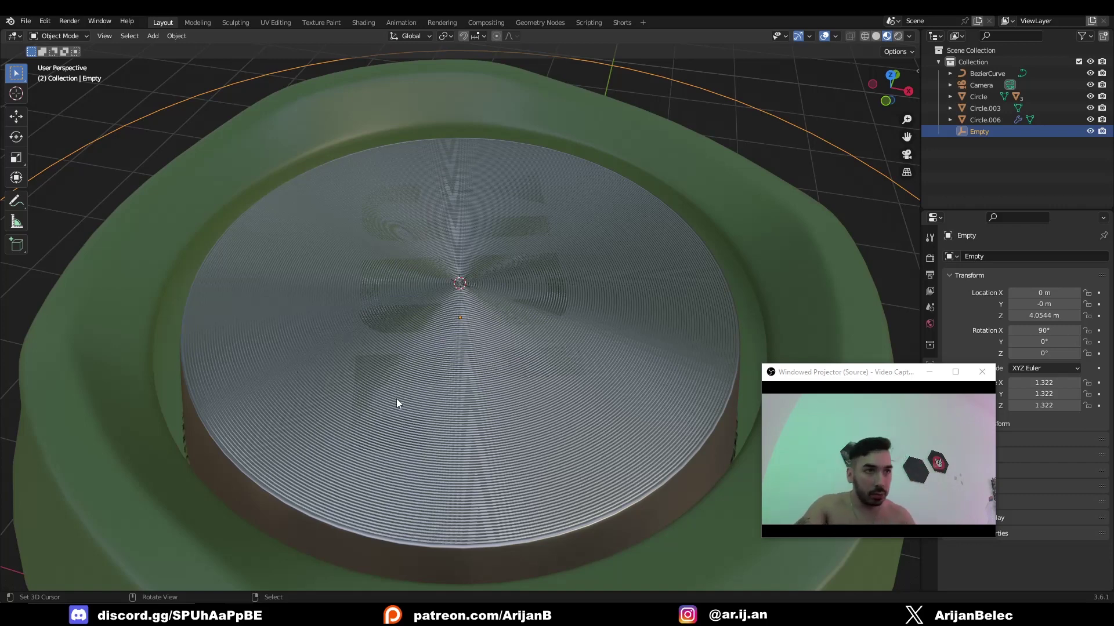
scroll(405, 397, "down", 5)
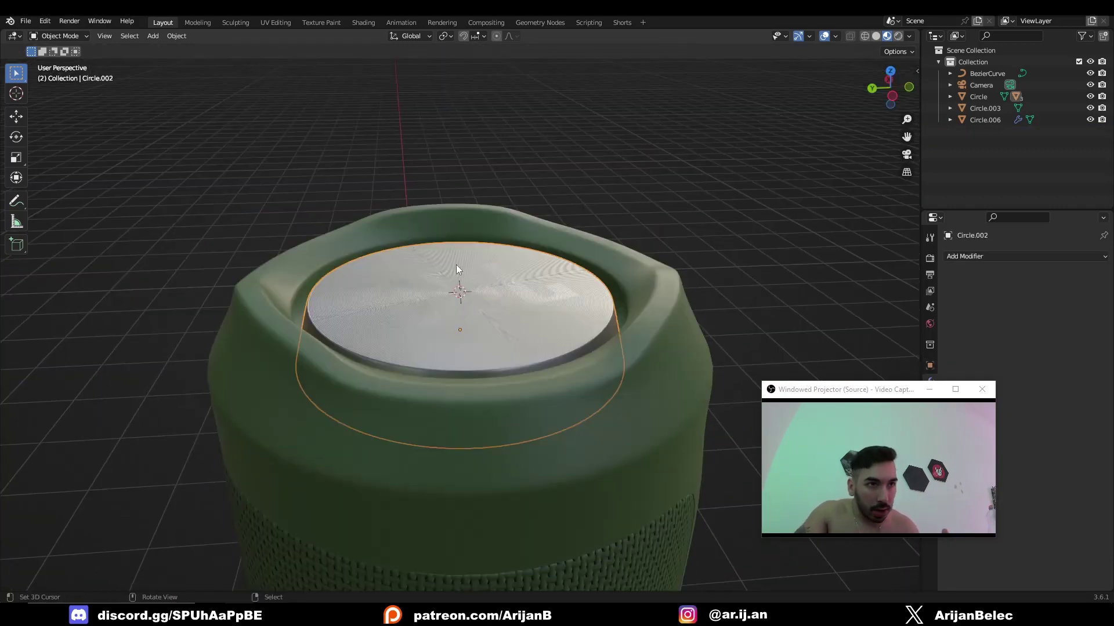
Add a 128-vertex mesh circle with a 1 m radius, raised above the speaker's metal disc, and open it for editing.
key("shift+a")
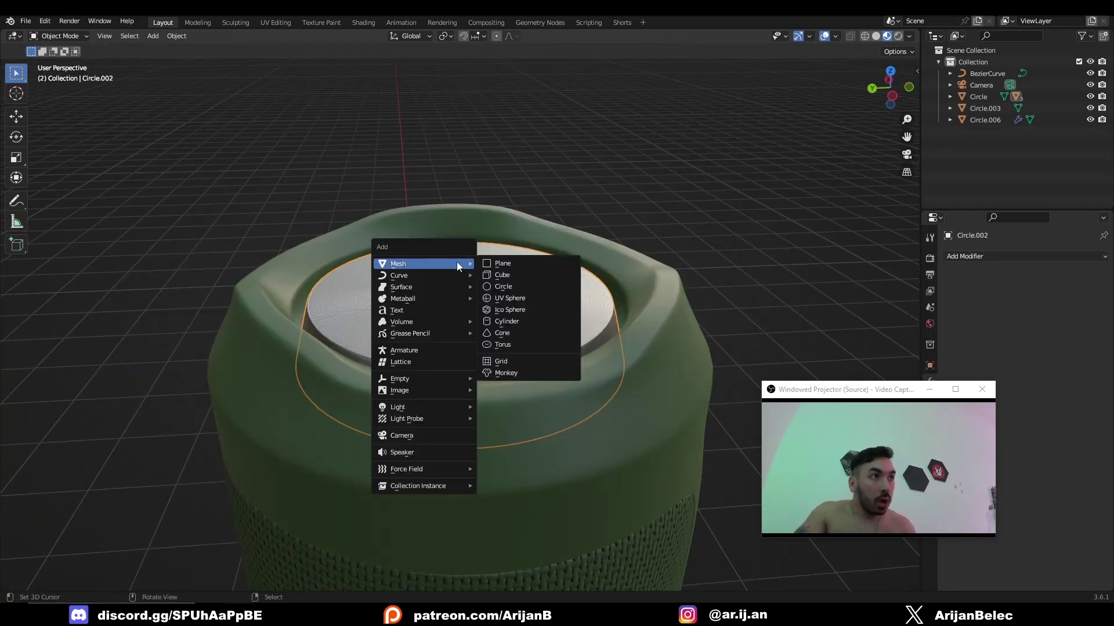
left_click(500, 284)
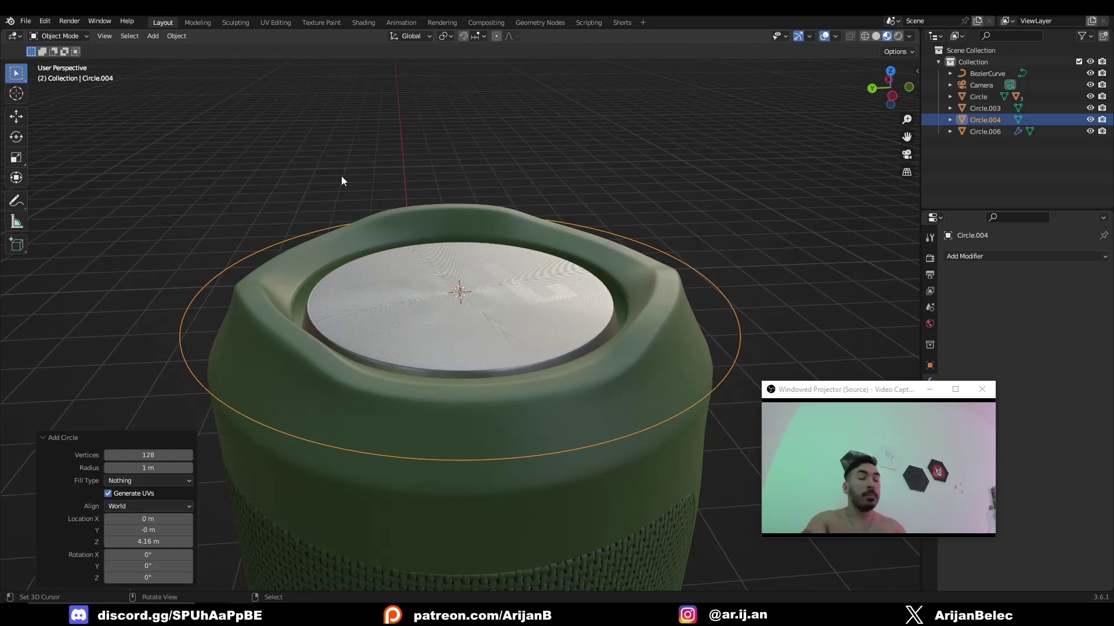
key("Tab")
scroll(556, 363, "down", 3)
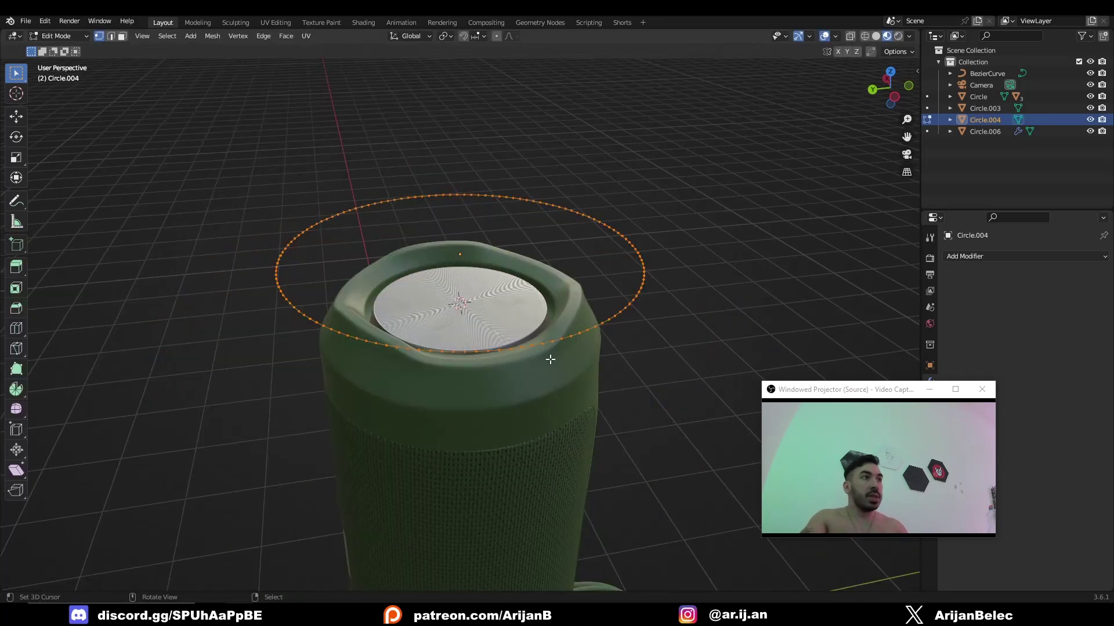
Extrude the circle's rim and scale it to 0 so that it fills in as a disc of radial faces.
key("e")
right_click(587, 392)
key("s")
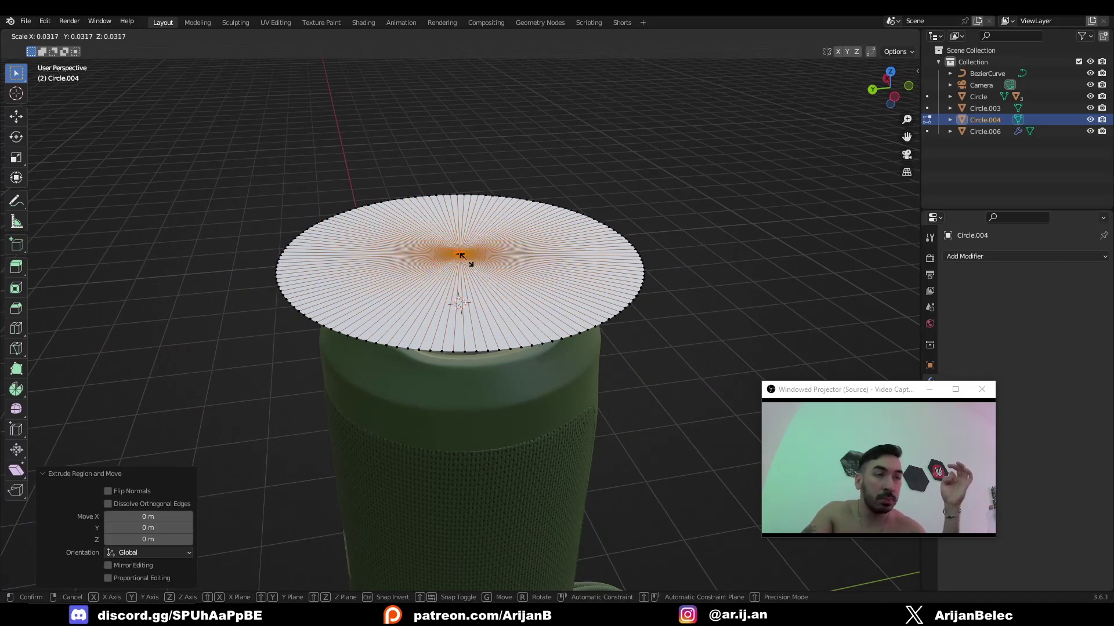
key("0")
key("Return")
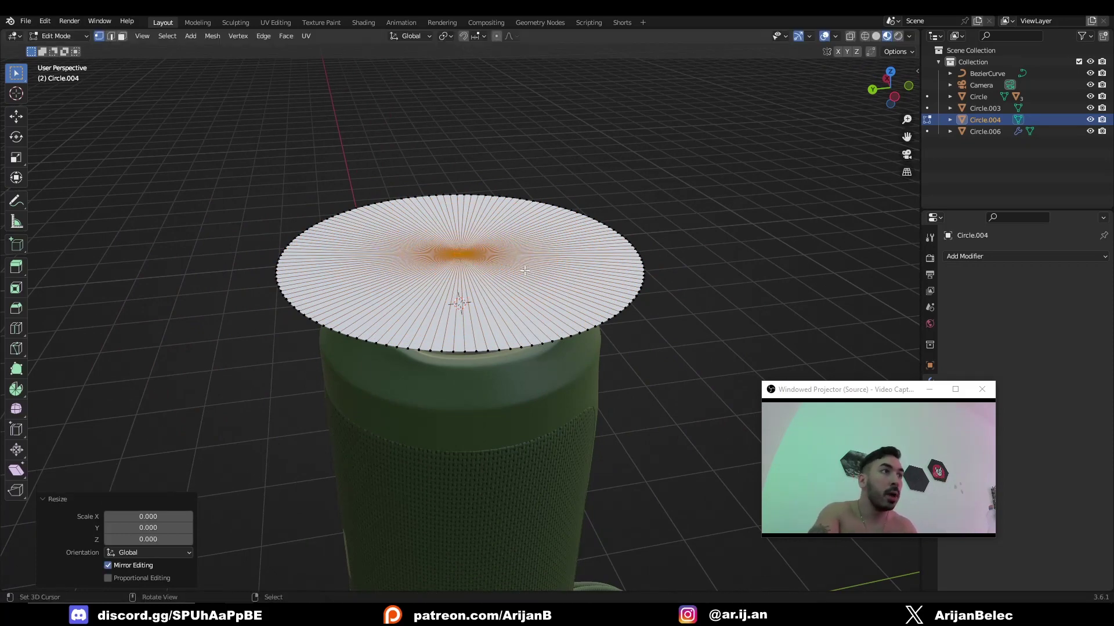
scroll(525, 271, "up", 5)
middle_click_drag(445, 268, 449, 310)
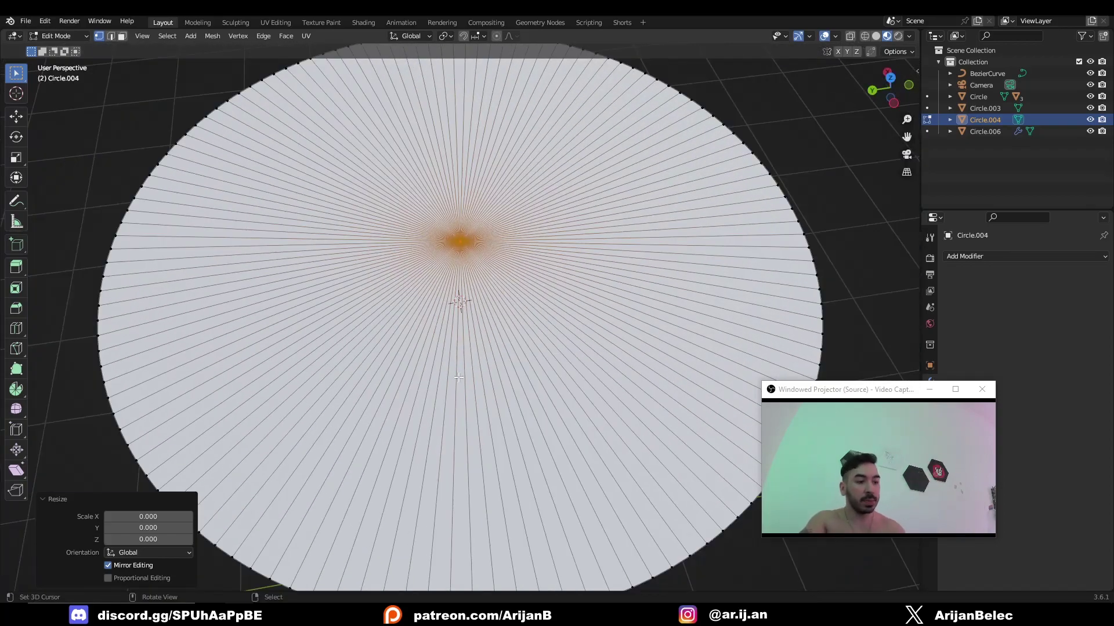
key("ctrl+r")
scroll(481, 380, "up", 20)
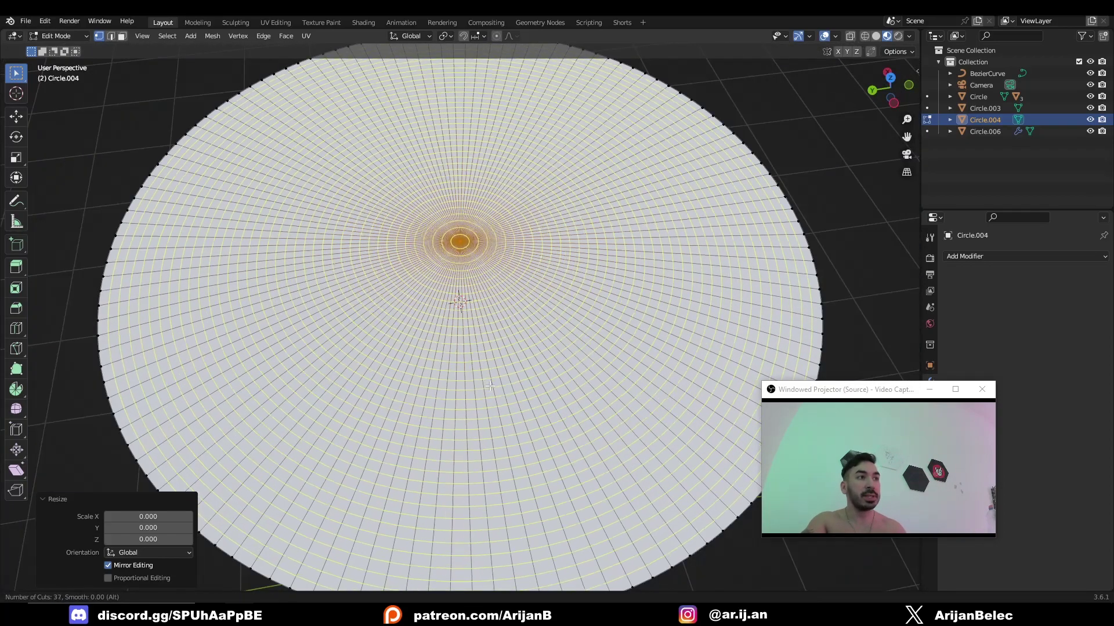
key("Escape")
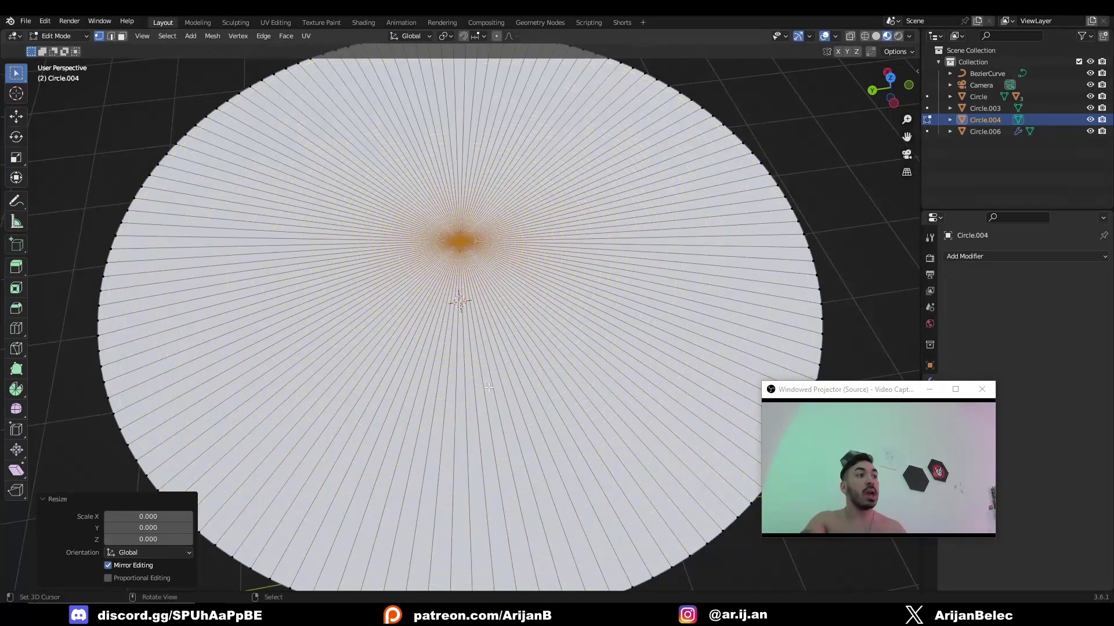
Add 150 evenly spaced concentric loop cuts to the disc without sliding them.
left_click(454, 335)
middle_click_drag(455, 335, 508, 299)
key("ctrl+r")
scroll(440, 424, "up", 20)
scroll(441, 424, "up", 20)
scroll(494, 414, "up", 20)
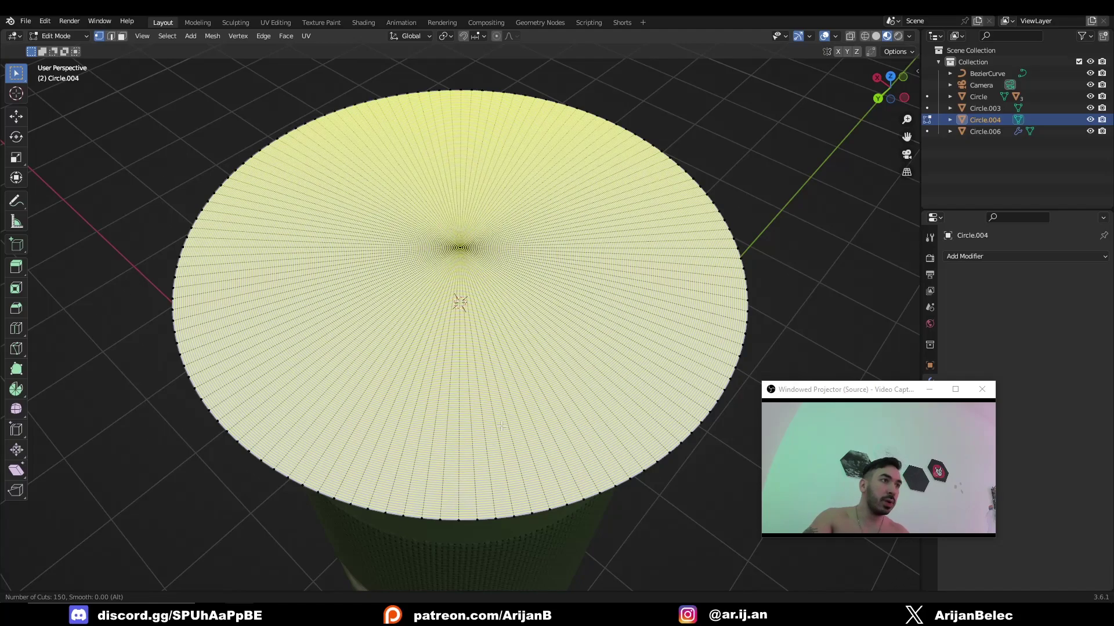
left_click(502, 426)
right_click(502, 426)
Select one radial edge line of the disc, invert the selection and delete the rest of the mesh.
middle_click_drag(415, 371, 481, 380)
scroll(482, 380, "up", 4)
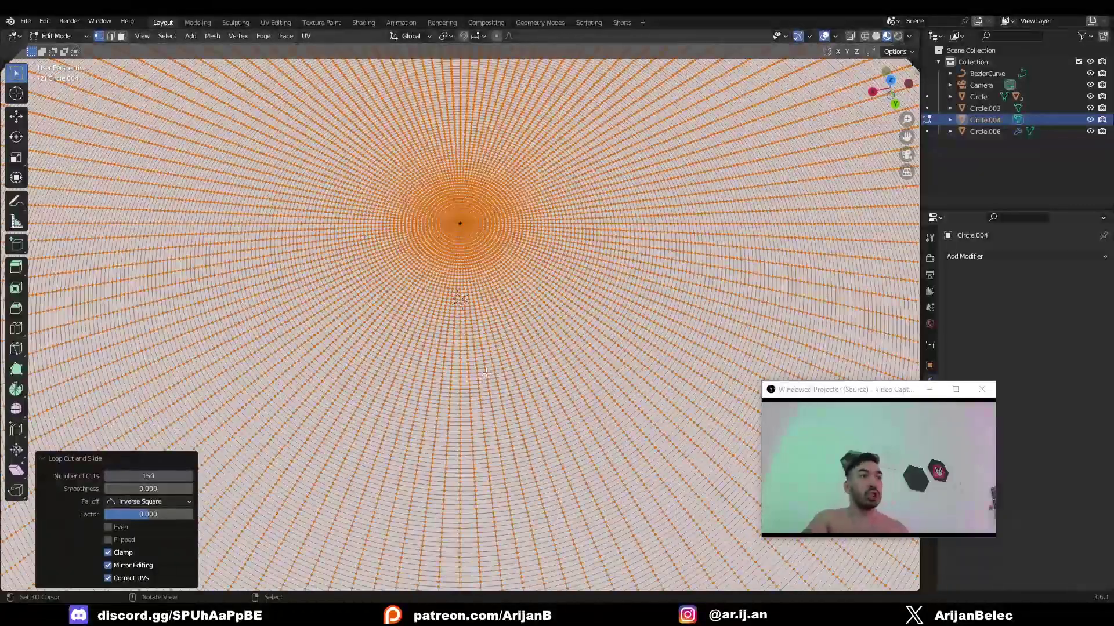
left_click(487, 371, "alt")
scroll(486, 364, "down", 8)
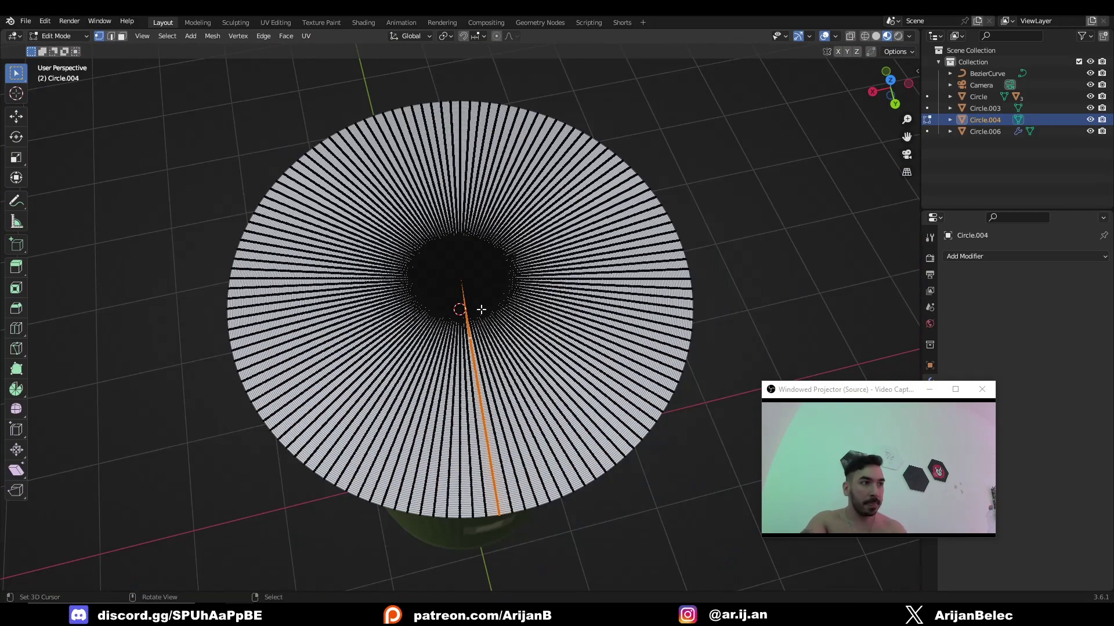
key("ctrl+i")
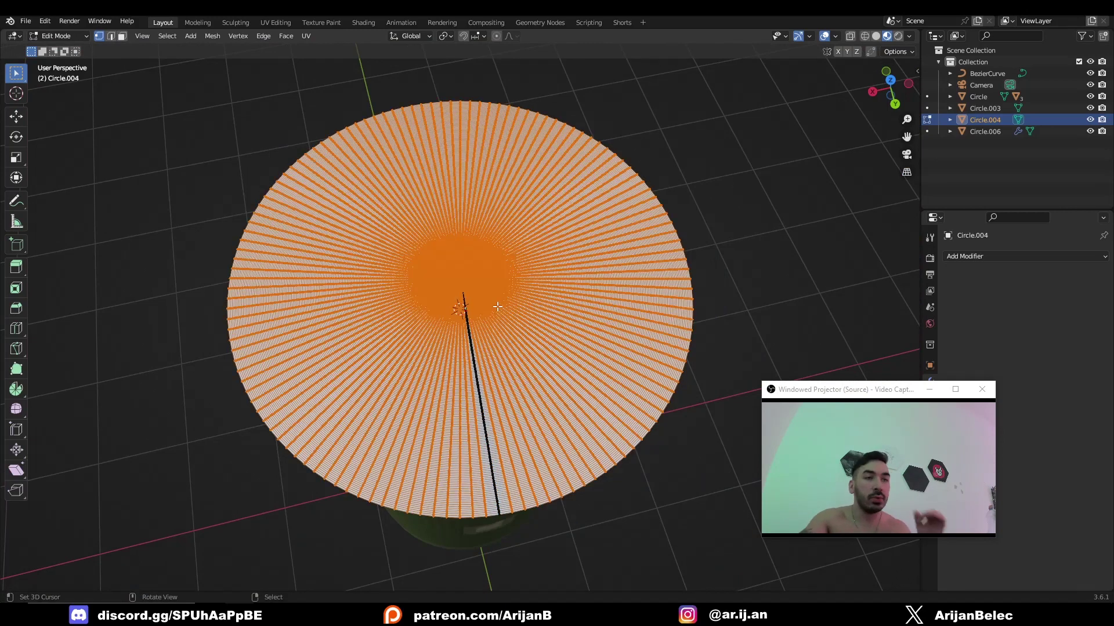
key("x")
left_click(498, 251)
Select the whole remaining radial line and apply Checker Deselect to keep every second vertex selected.
scroll(481, 325, "up", 1)
middle_click_drag(468, 334, 489, 321)
scroll(475, 331, "up", 1)
key("a")
scroll(441, 336, "up", 2)
scroll(500, 279, "up", 3)
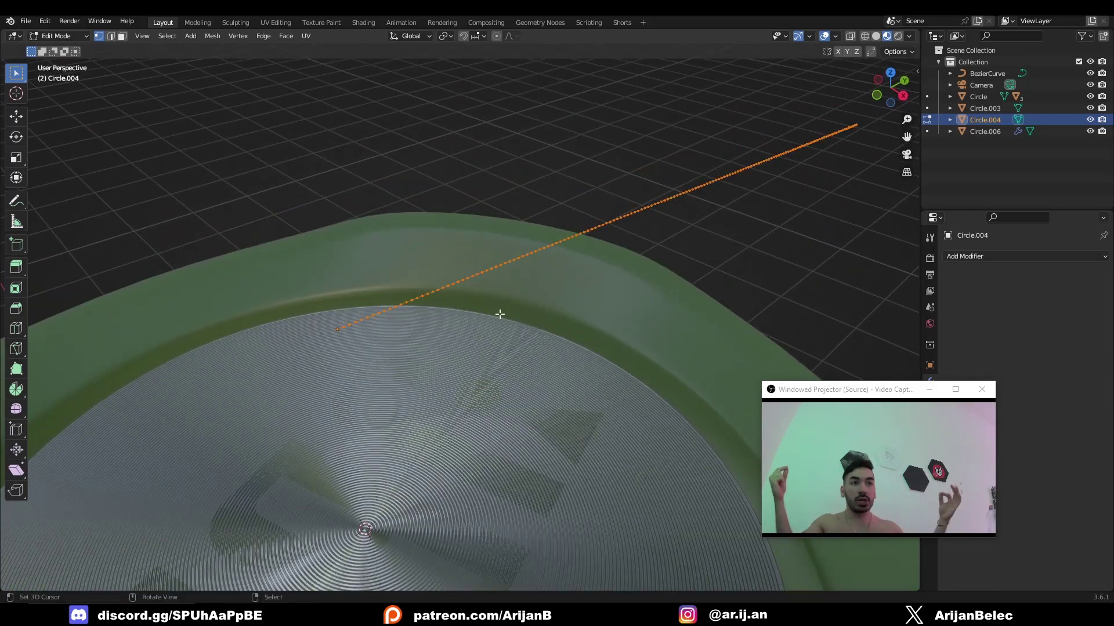
left_click(172, 37)
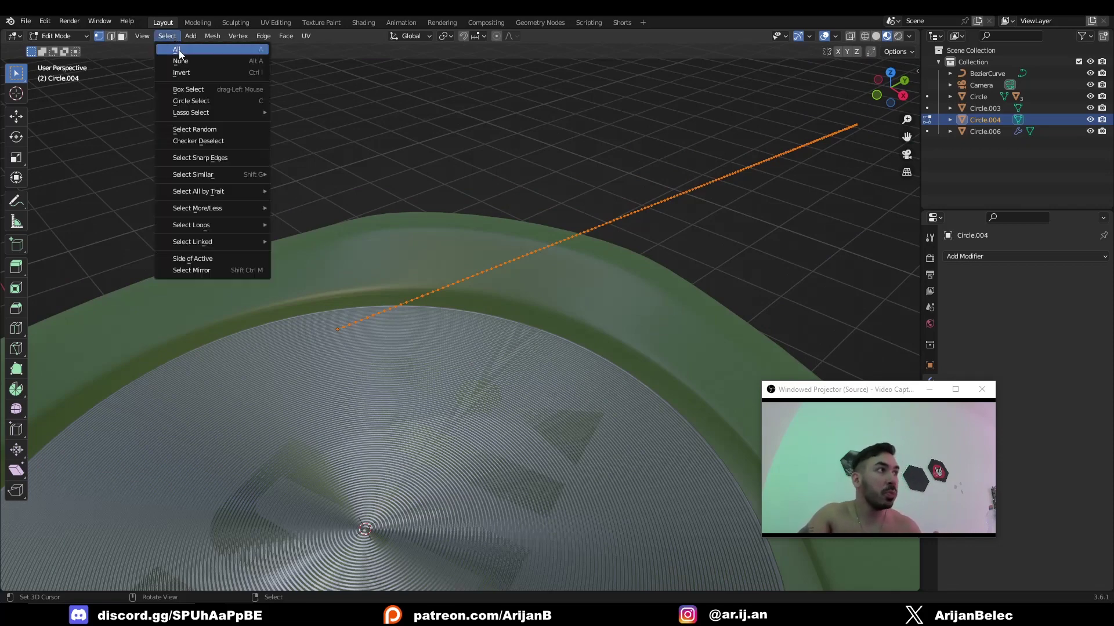
left_click(197, 143)
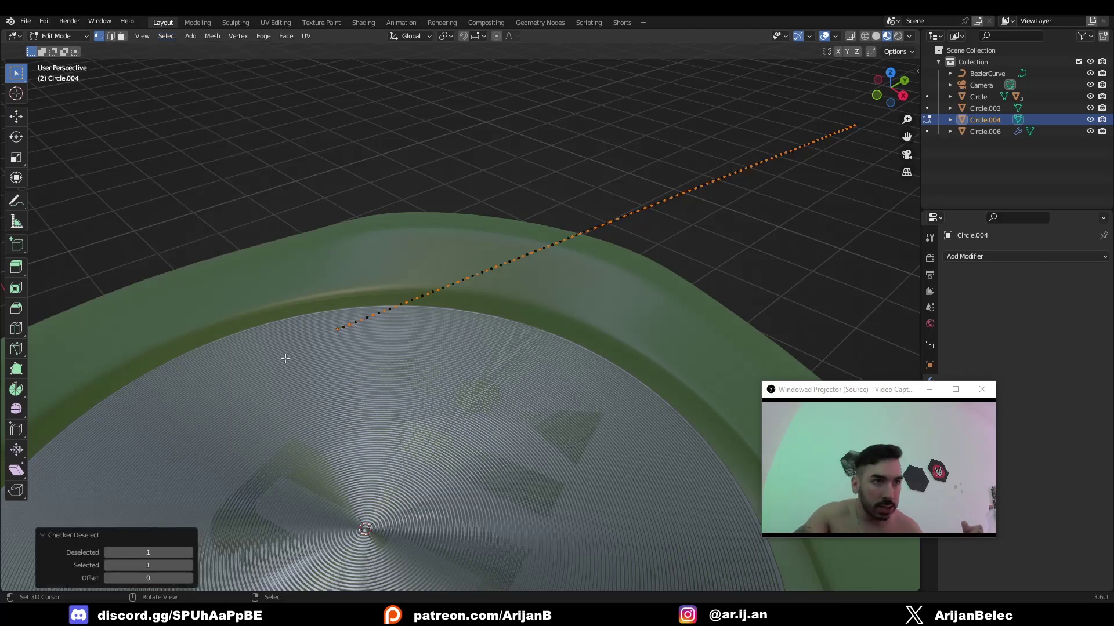
Move the alternating selected vertices along the Z axis to form a zigzag groove profile.
scroll(318, 346, "up", 2)
key("g")
key("z")
left_click(432, 331)
middle_click_drag(432, 331, 439, 303)
Spin the entire zigzag line around the disc centre in top view with 128 steps and a 360° angle.
key("Tab")
key("KP_7")
scroll(435, 322, "up", 10)
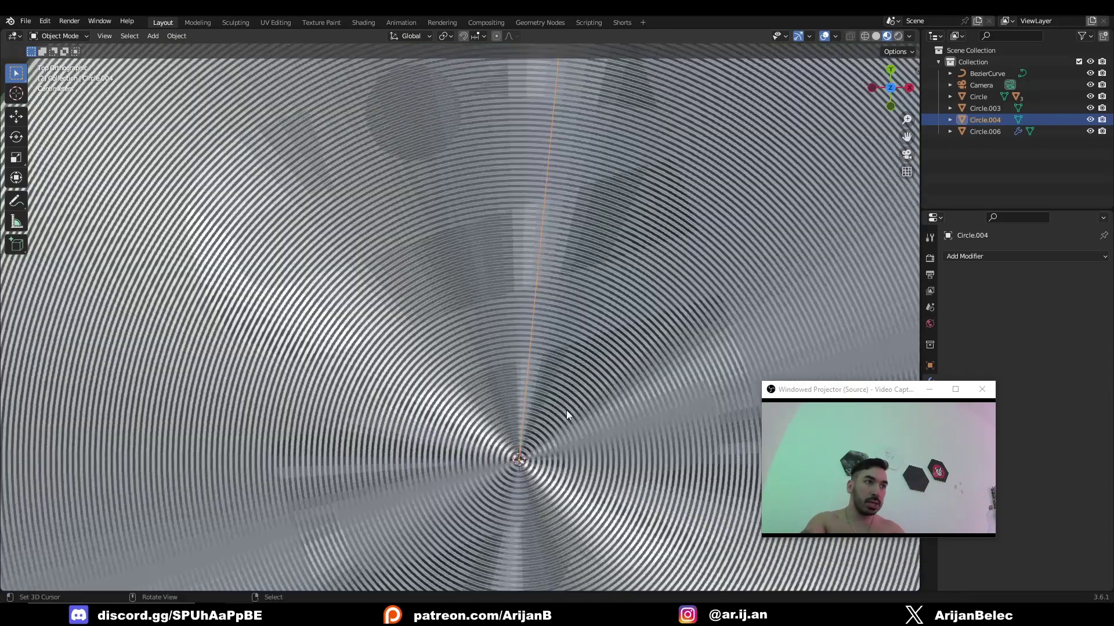
key("Tab")
key("alt+z")
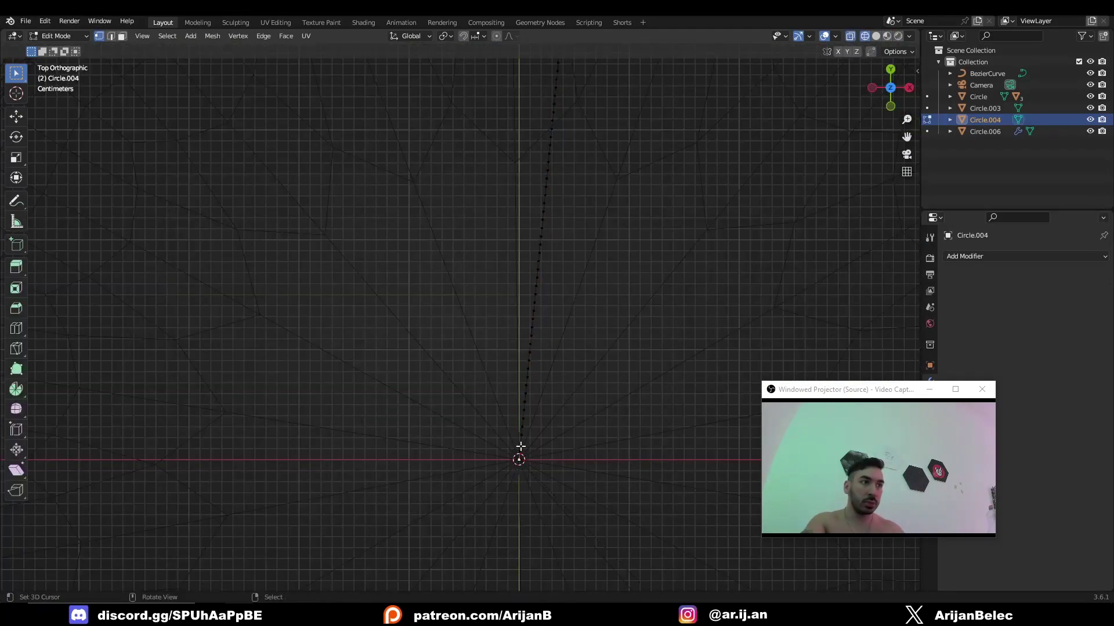
scroll(518, 445, "down", 7)
key("a")
key("alt+e")
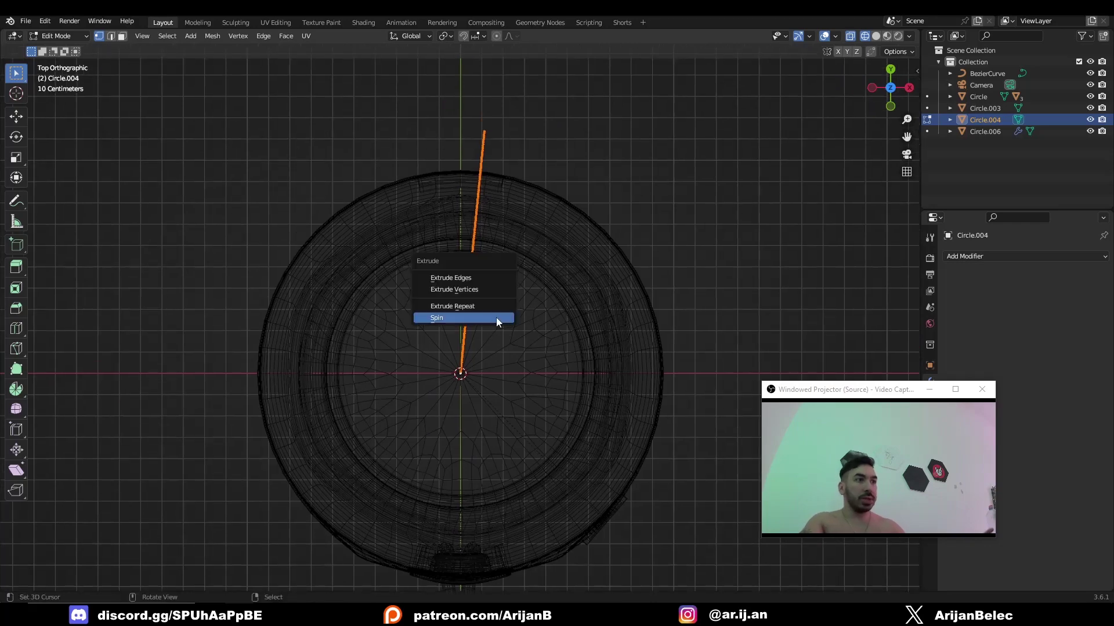
left_click(440, 318)
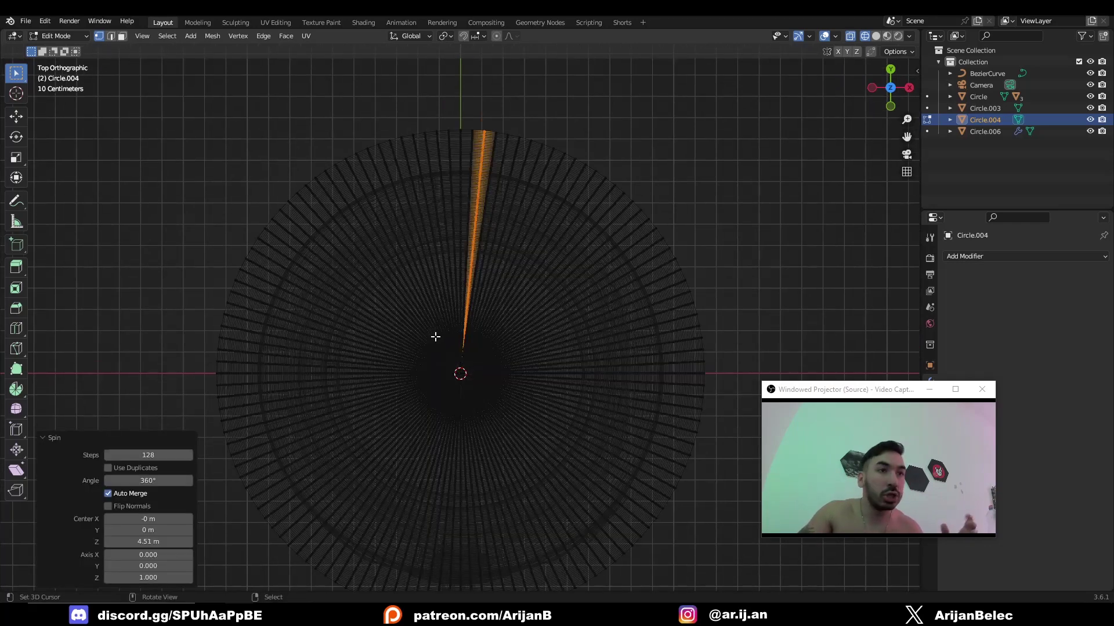
left_click(136, 460)
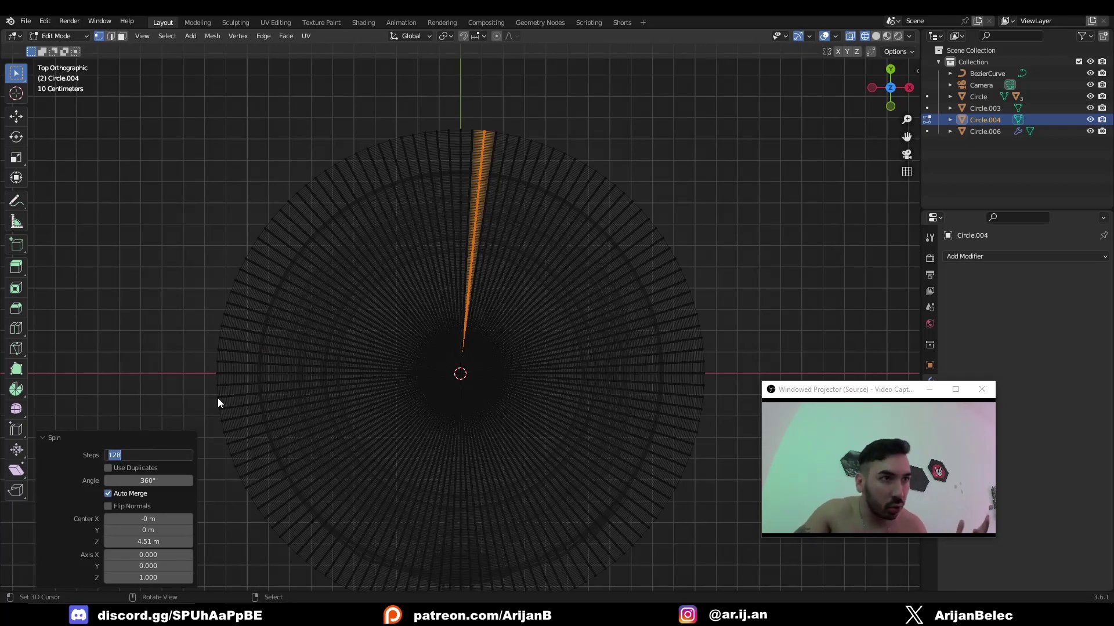
key("Return")
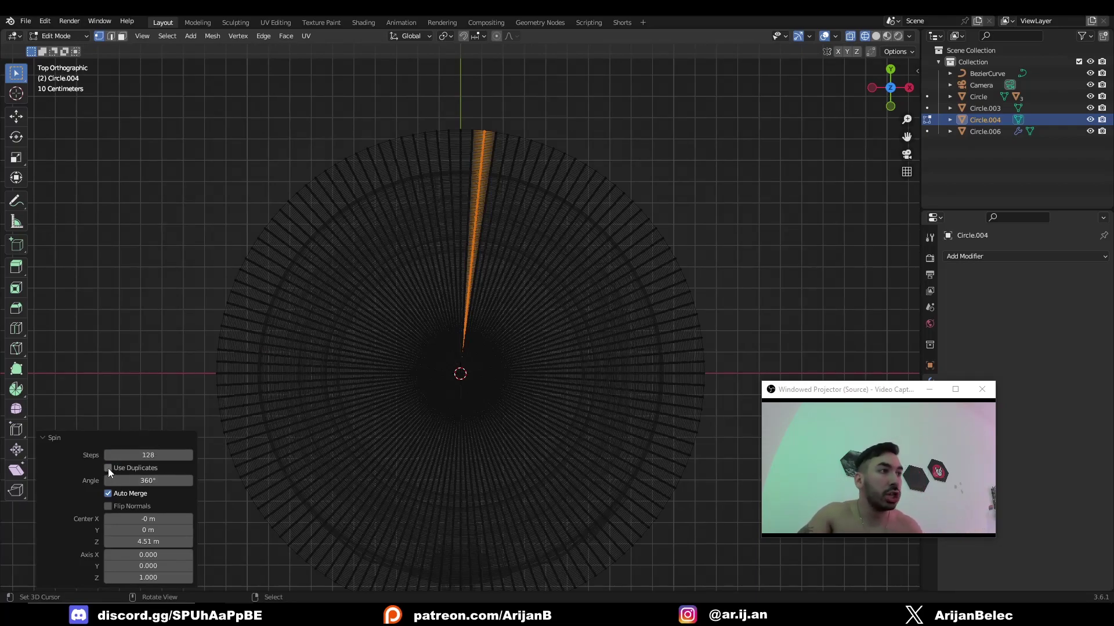
Return to shaded display in Object Mode and examine the surface of the spun disc.
scroll(413, 332, "down", 2)
mouse_move(522, 371)
middle_mouse_down()
mouse_move(435, 293)
mouse_move(423, 348)
mouse_move(395, 346)
mouse_move(413, 344)
middle_mouse_up()
key("shift+z")
key("Tab")
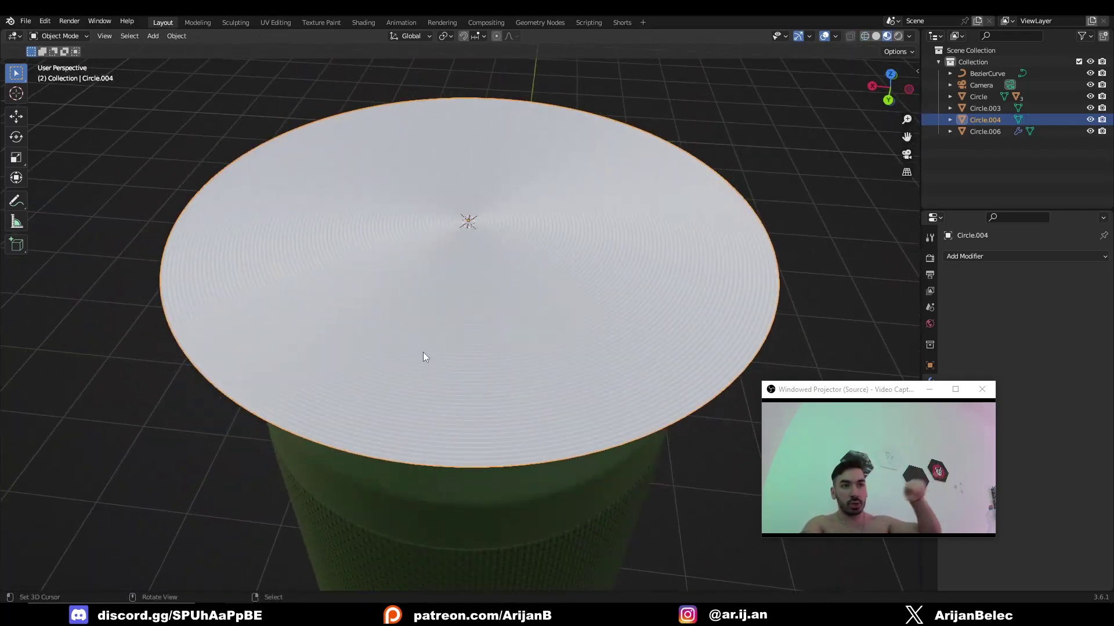
middle_click_drag(428, 363, 531, 340)
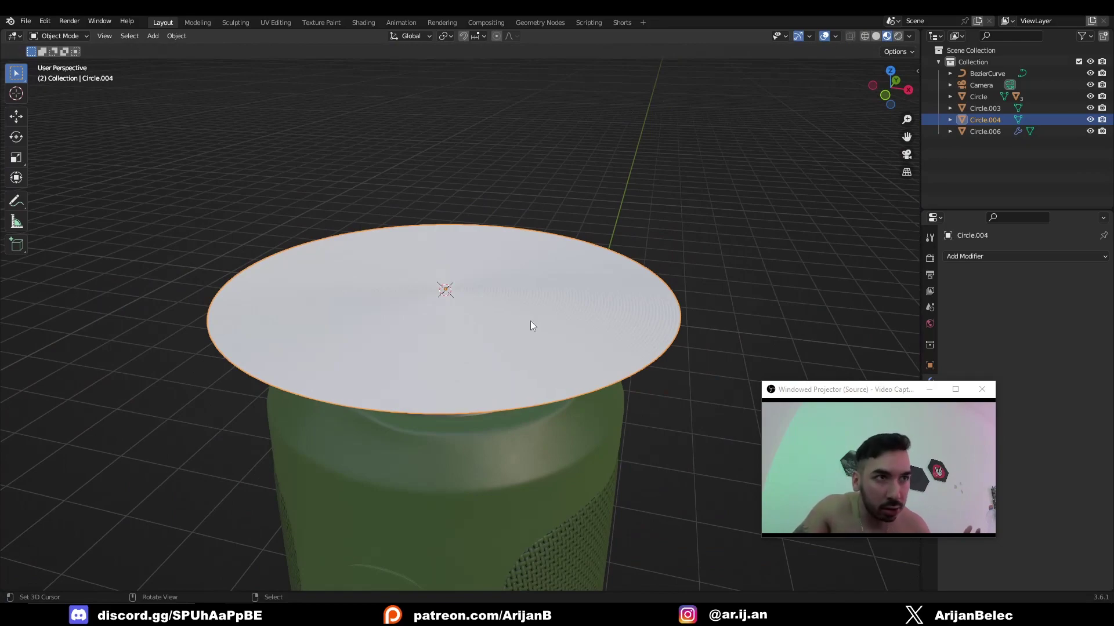
scroll(530, 322, "down", 1)
middle_click_drag(419, 307, 433, 313)
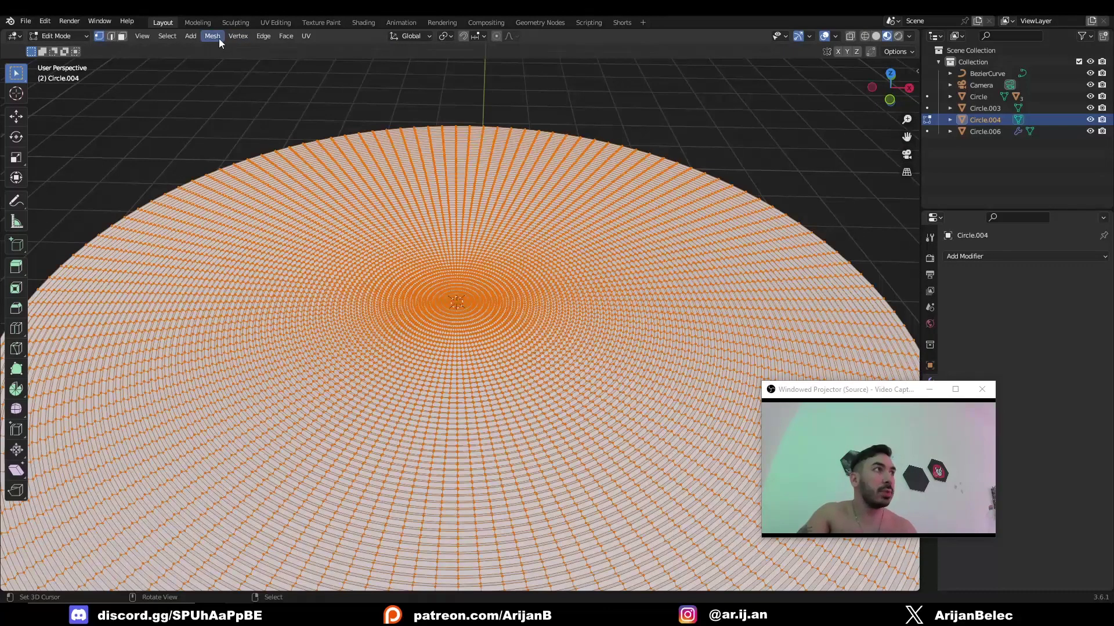
Merge all the disc's vertices by distance with a merge distance of 0.0001 m.
left_click(214, 37)
mouse_move(284, 117)
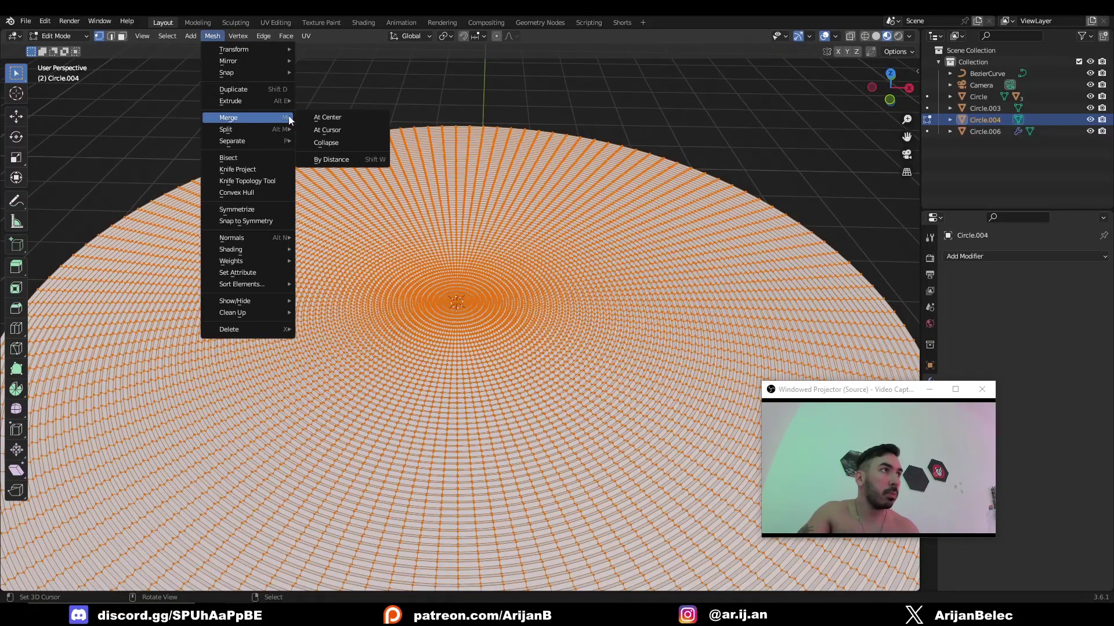
left_click(332, 159)
scroll(406, 249, "down", 5)
scroll(378, 286, "up", 2)
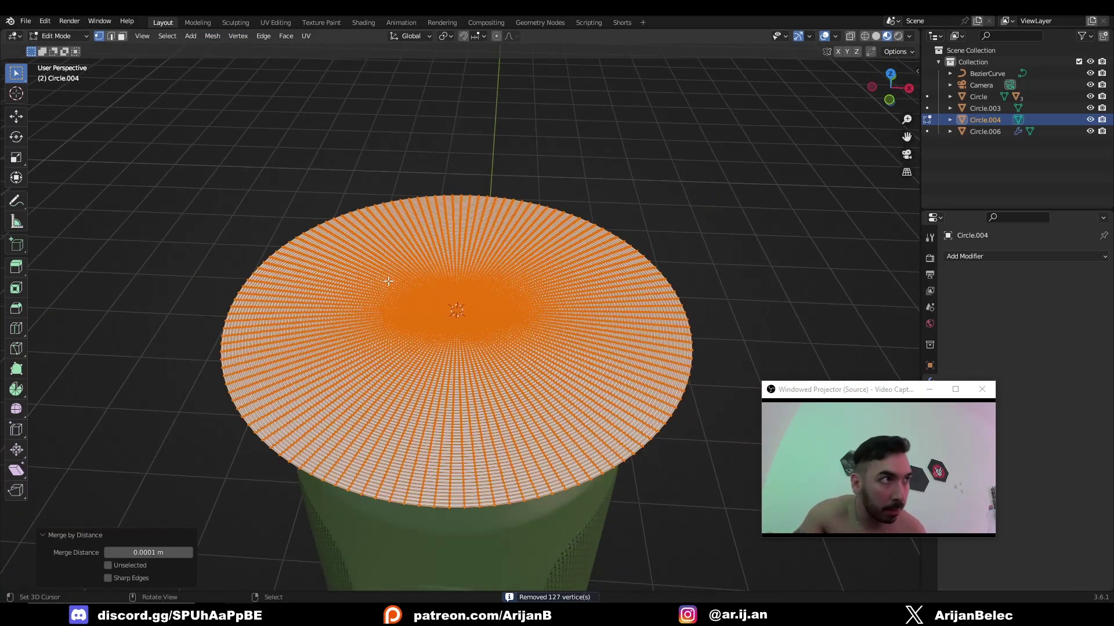
Add a plane and raise it along Z to just above the grooved disc, at about Z 4.55 m.
key("shift+a")
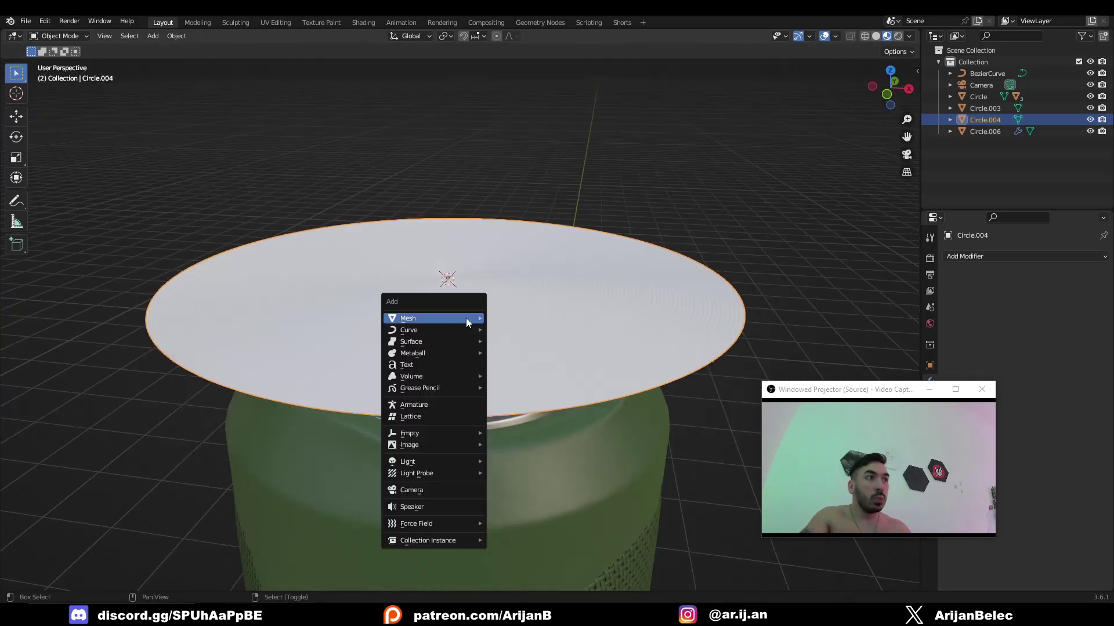
mouse_move(465, 318)
left_click(519, 317)
scroll(514, 364, "down", 5)
key("g")
key("z")
left_click(513, 360)
Scale the plane by about 1.171 so it extends past the disc's edge on all sides.
middle_click_drag(482, 326, 530, 321)
scroll(510, 304, "up", 4)
scroll(499, 293, "down", 2)
key("s")
key("z")
left_click(527, 334)
key("s")
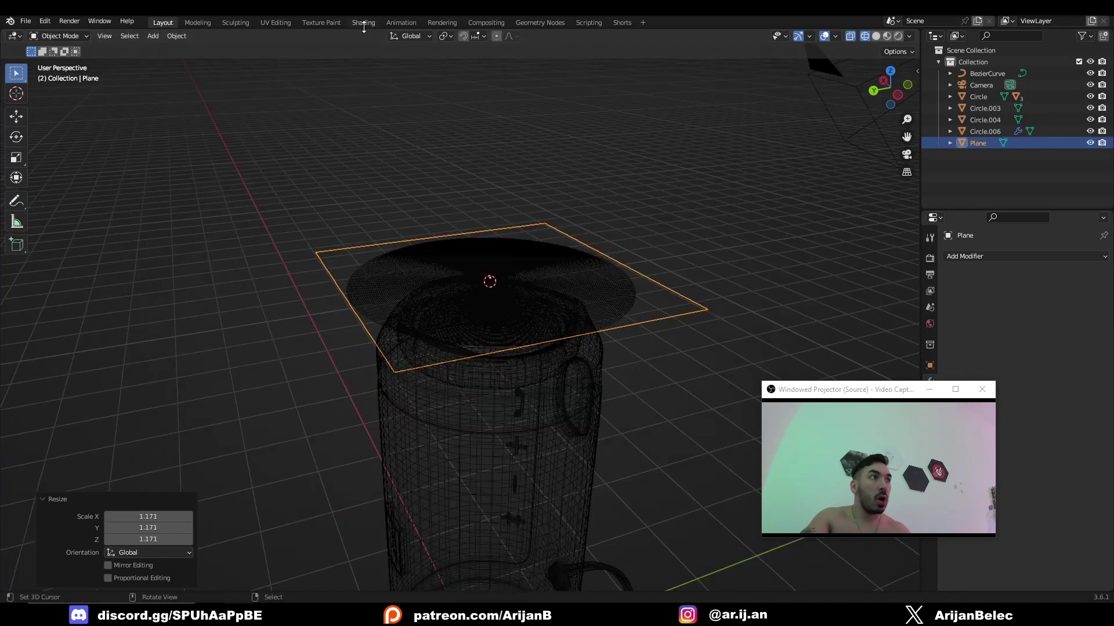
Switch to the Shading workspace, enlarge the node editor and create a new material for the plane.
left_click(364, 22)
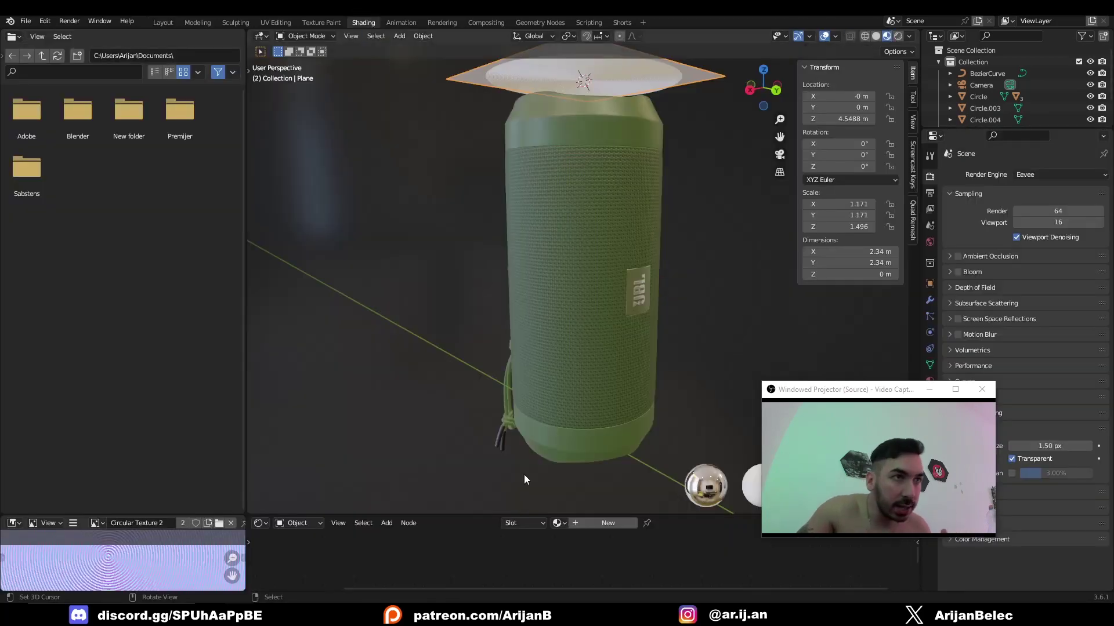
left_click_drag(532, 514, 532, 385)
key("KP_Decimal")
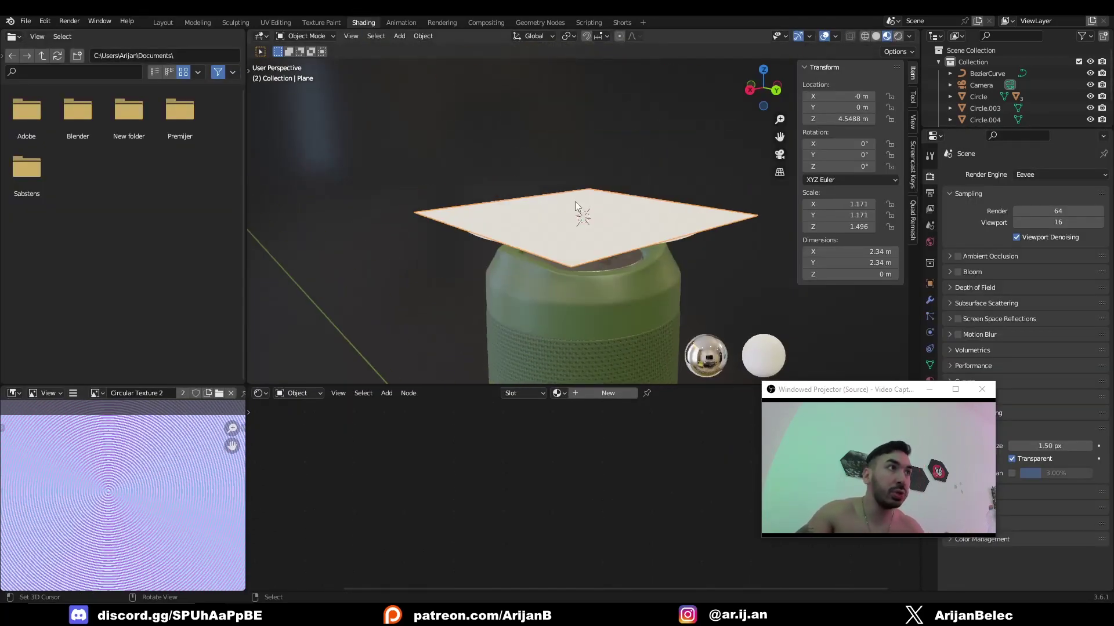
left_click(608, 392)
Add an Image Texture node beside the Principled BSDF in the plane's material.
key("shift+a")
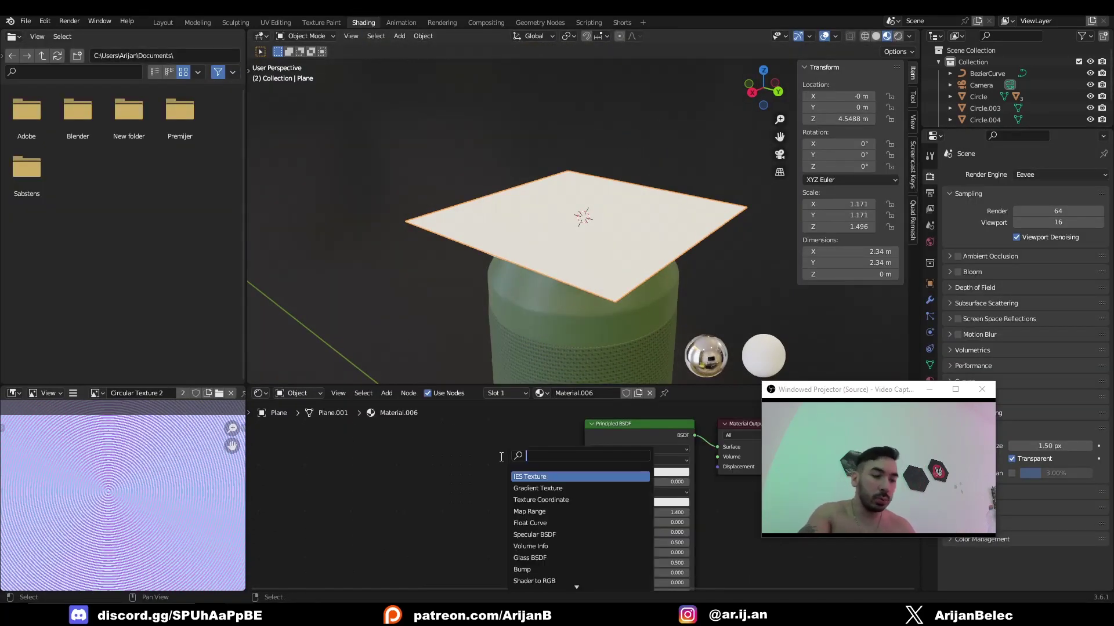
type("image")
key("Return")
left_click(445, 475)
Create a blank 2048 × 2048 px image named Circle Pattern in the texture node, with Alpha and 32-bit Float enabled.
scroll(435, 488, "up", 2)
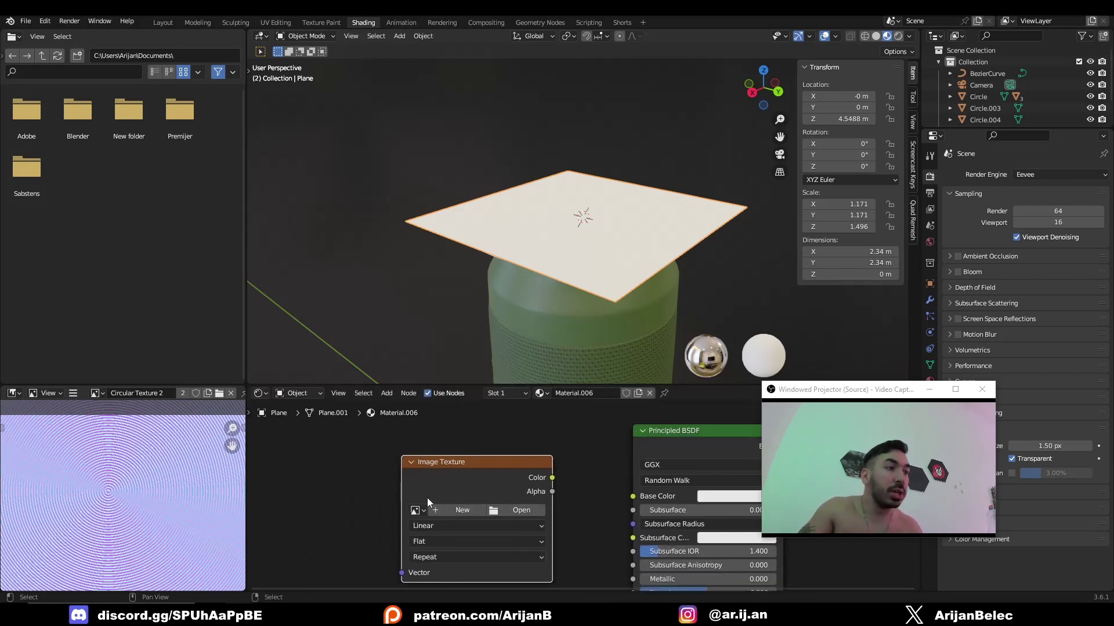
left_click(477, 510)
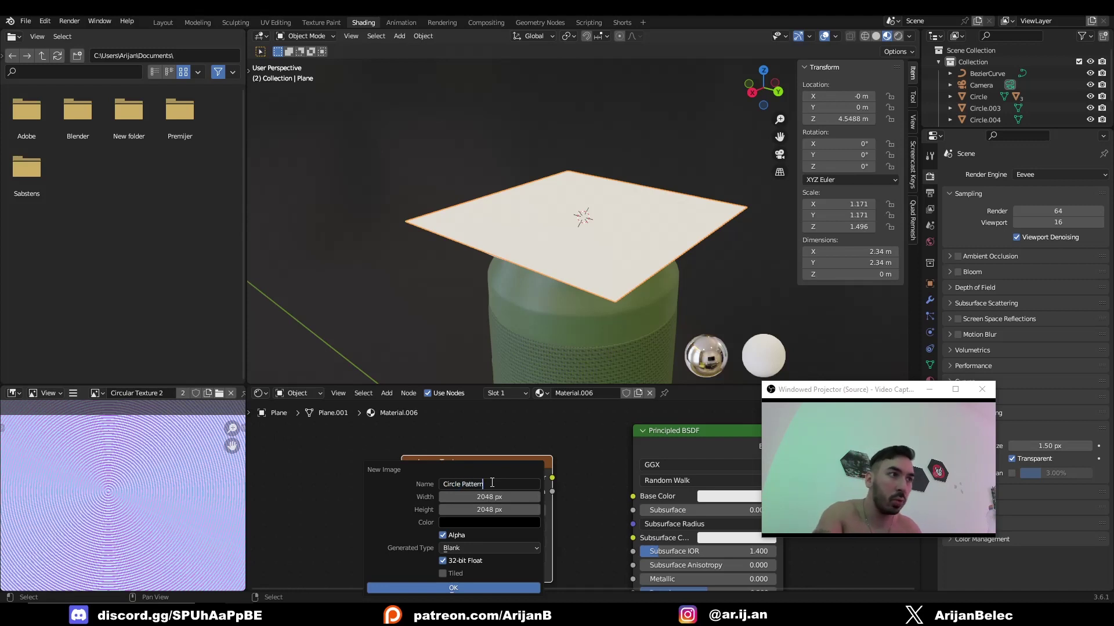
left_click(458, 549)
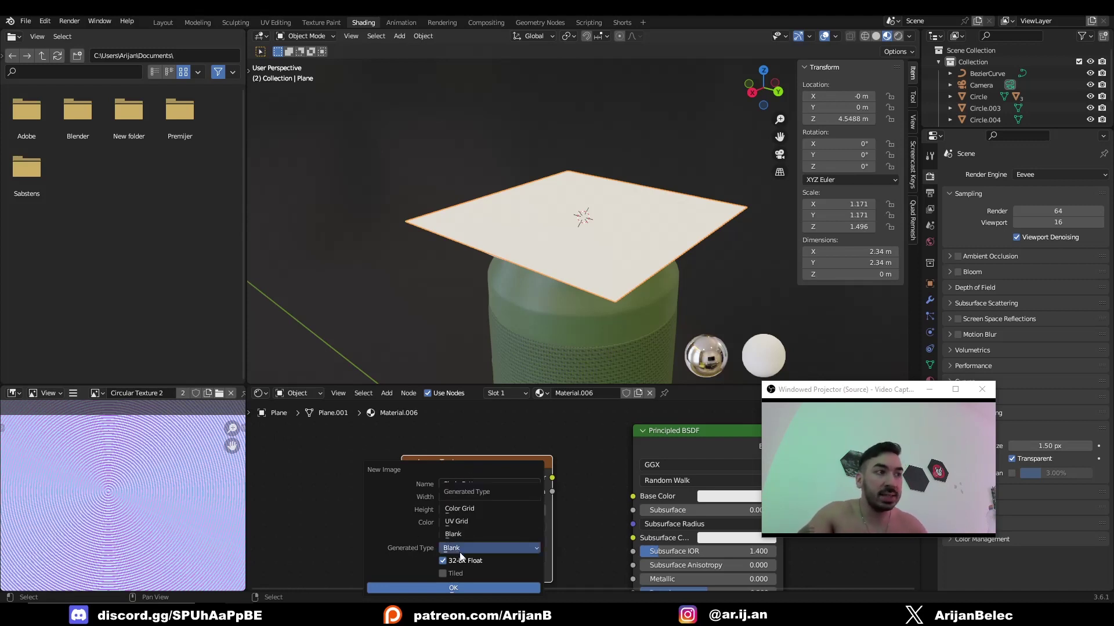
left_click(459, 537)
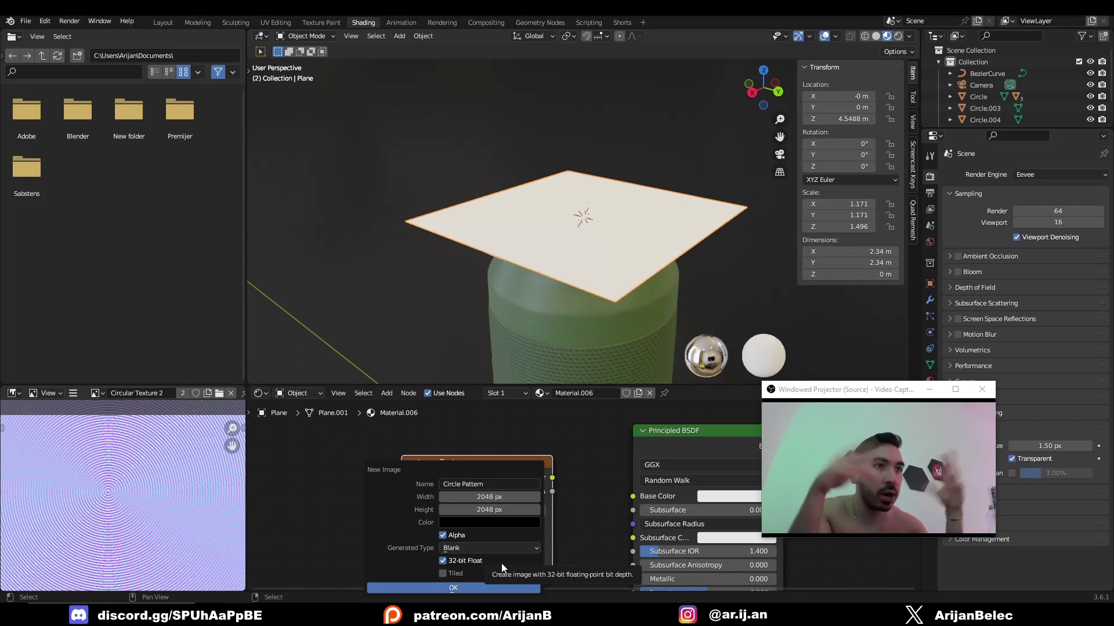
left_click(464, 587)
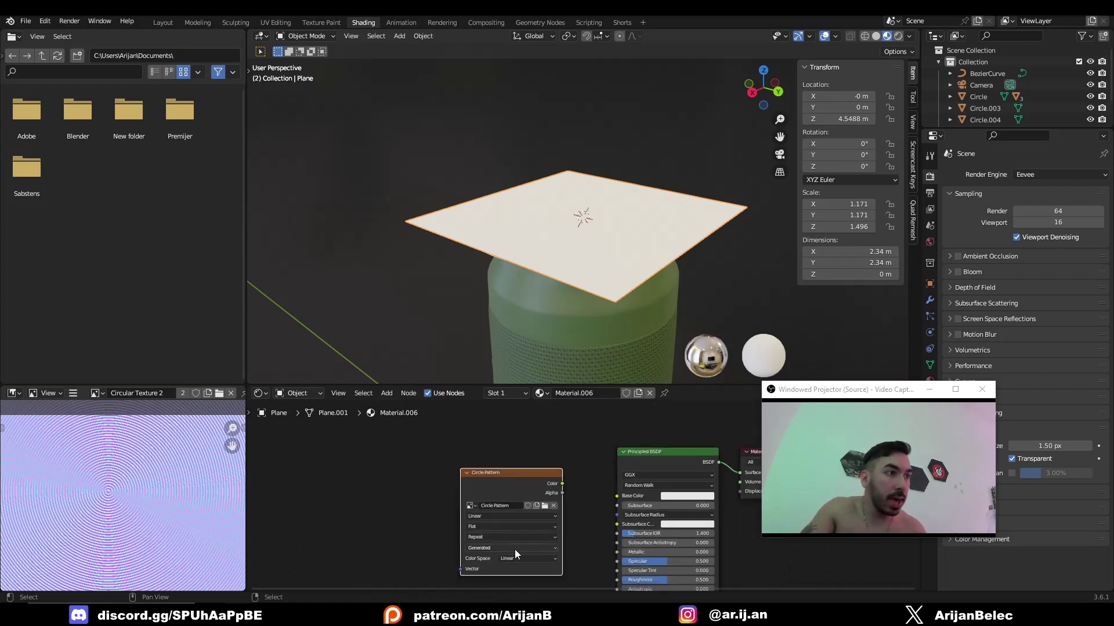
Set the Circle Pattern image's color space to Non-Color.
middle_click_drag(521, 554, 488, 506)
left_click(488, 506)
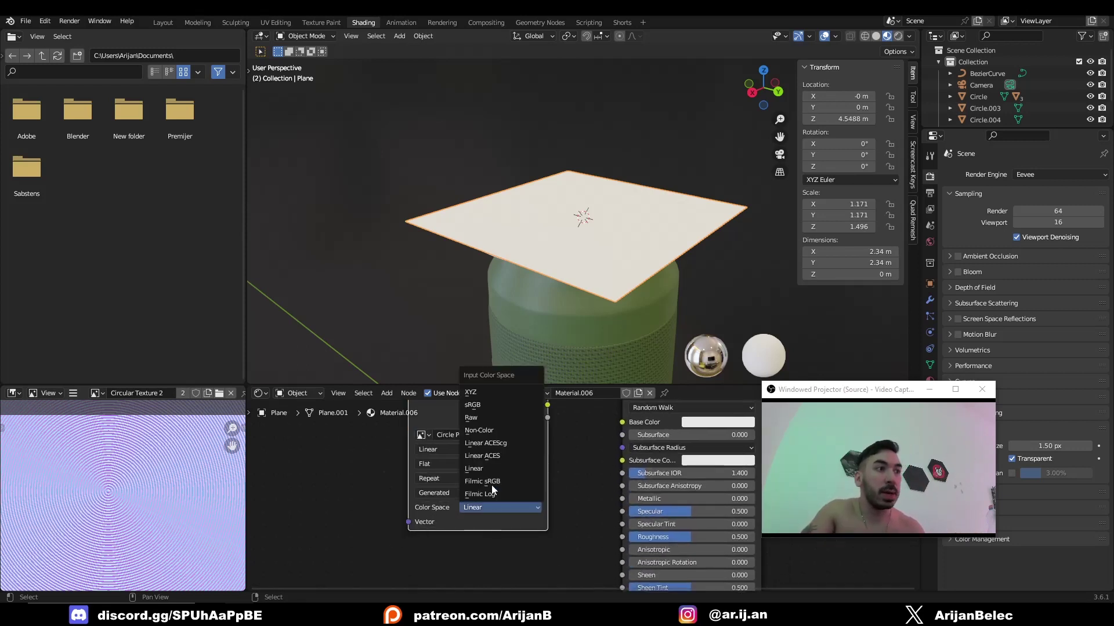
left_click(489, 430)
middle_click_drag(492, 429, 457, 468)
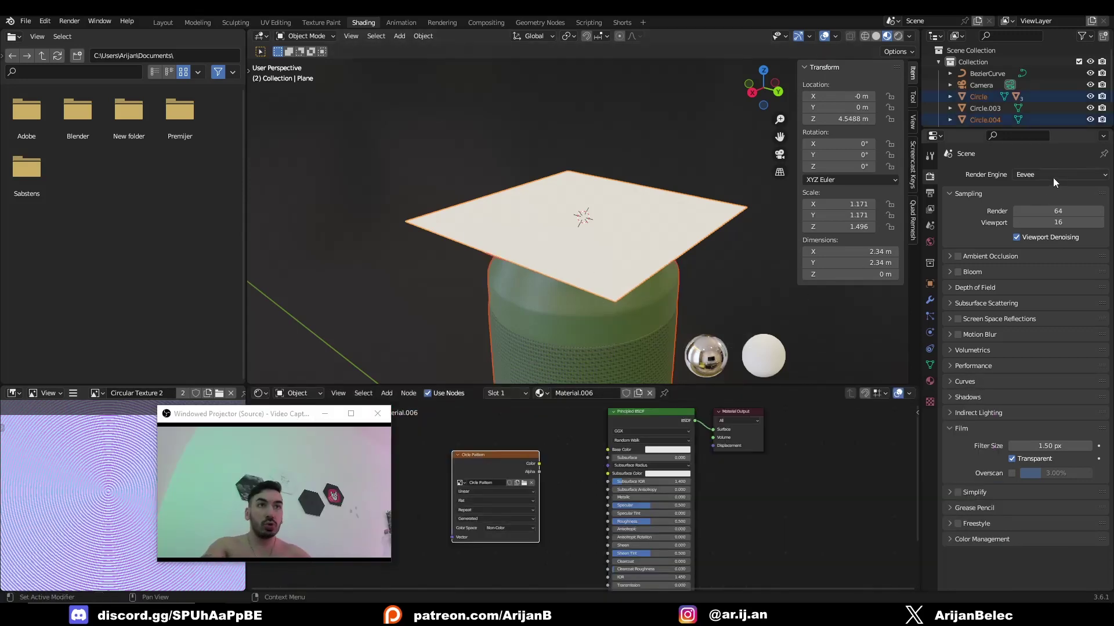
Switch the render engine to Cycles.
left_click(1052, 177)
left_click(1036, 207)
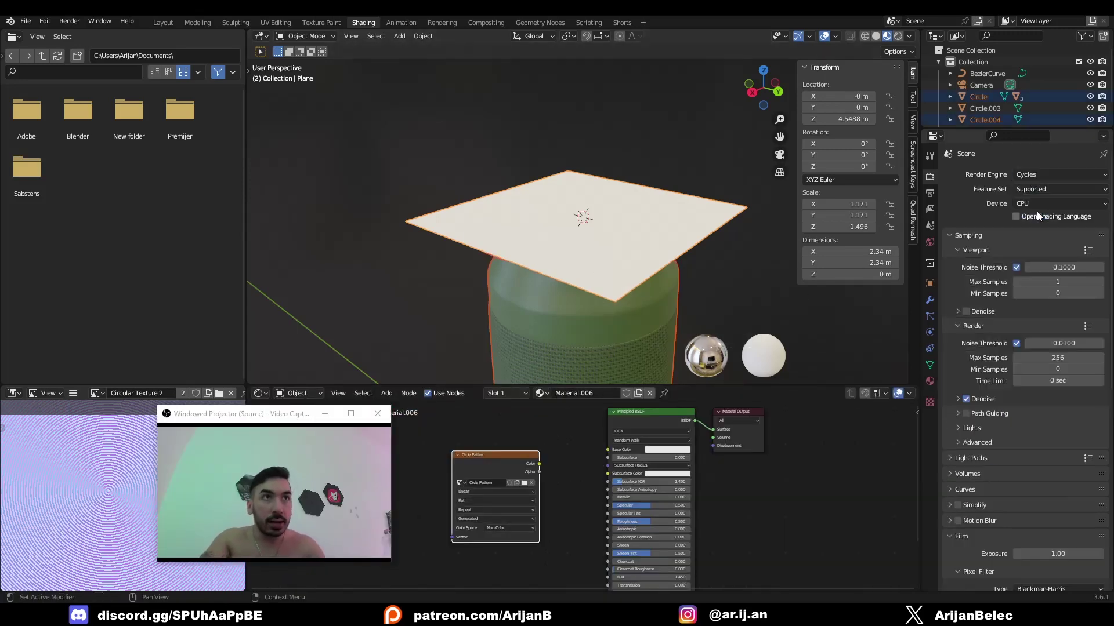
scroll(989, 399, "down", 2)
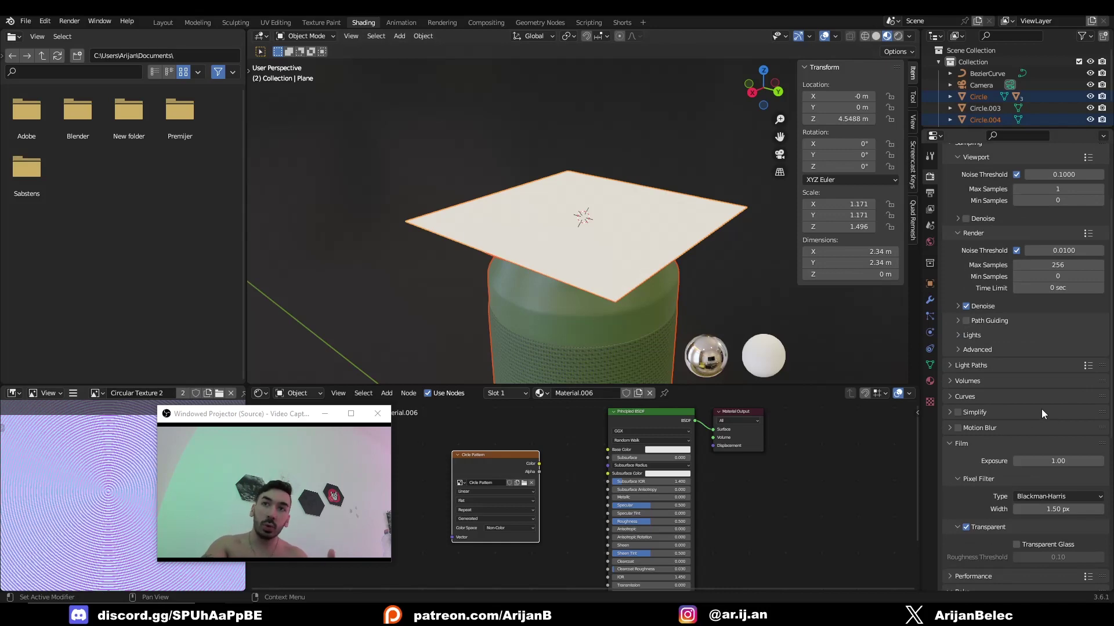
Expand the Bake settings and choose Normal as the bake type.
left_click(972, 444)
scroll(972, 371, "down", 5)
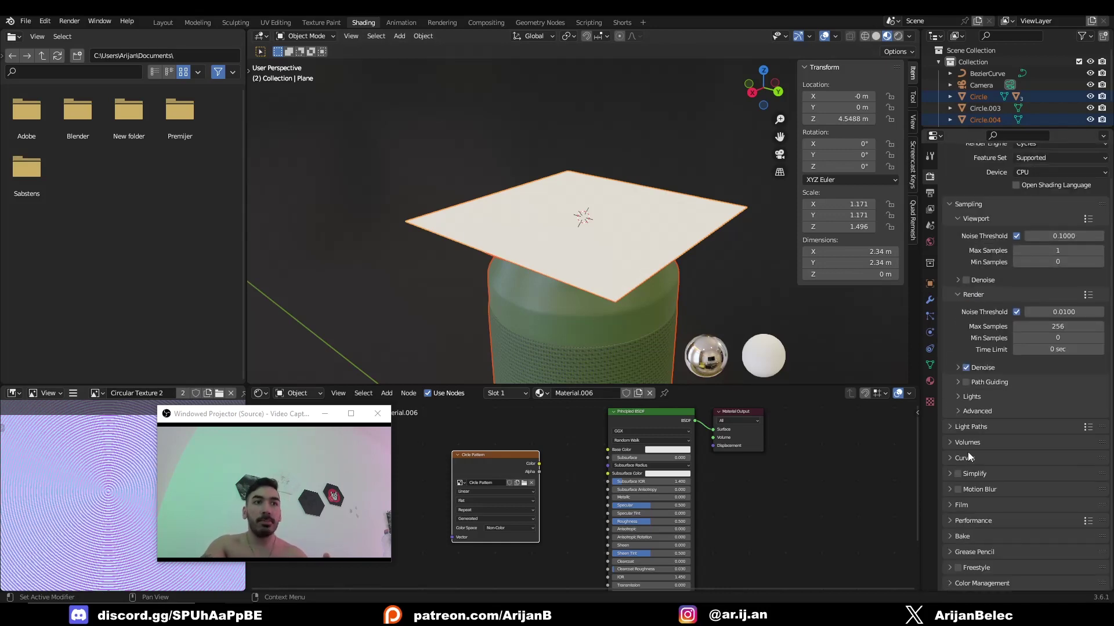
left_click(963, 537)
scroll(1001, 418, "down", 8)
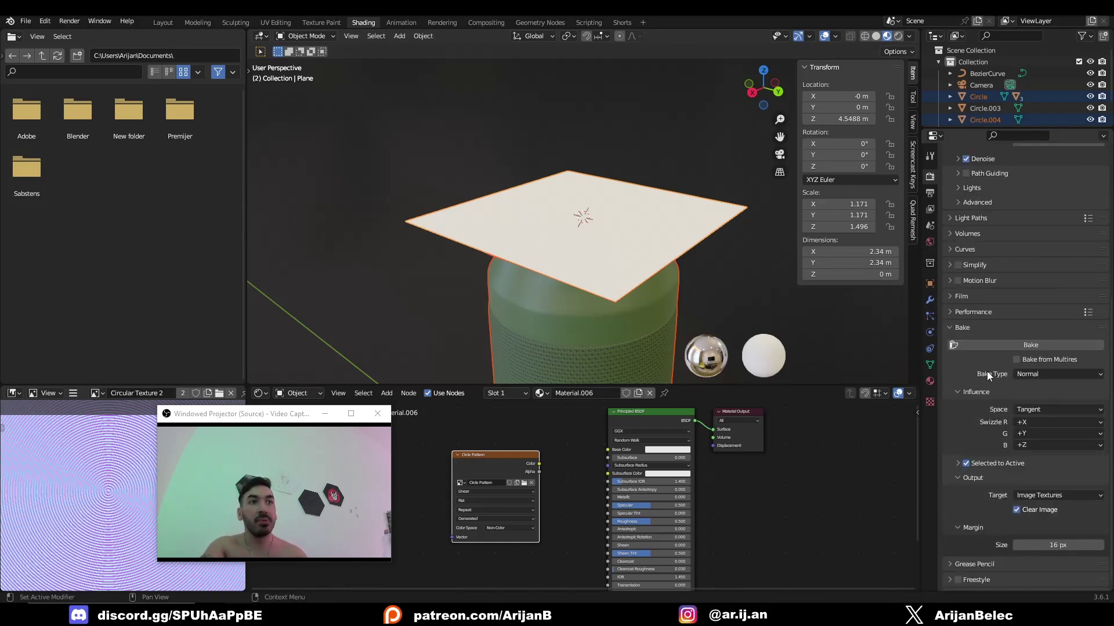
left_click(1031, 374)
left_click(1040, 442)
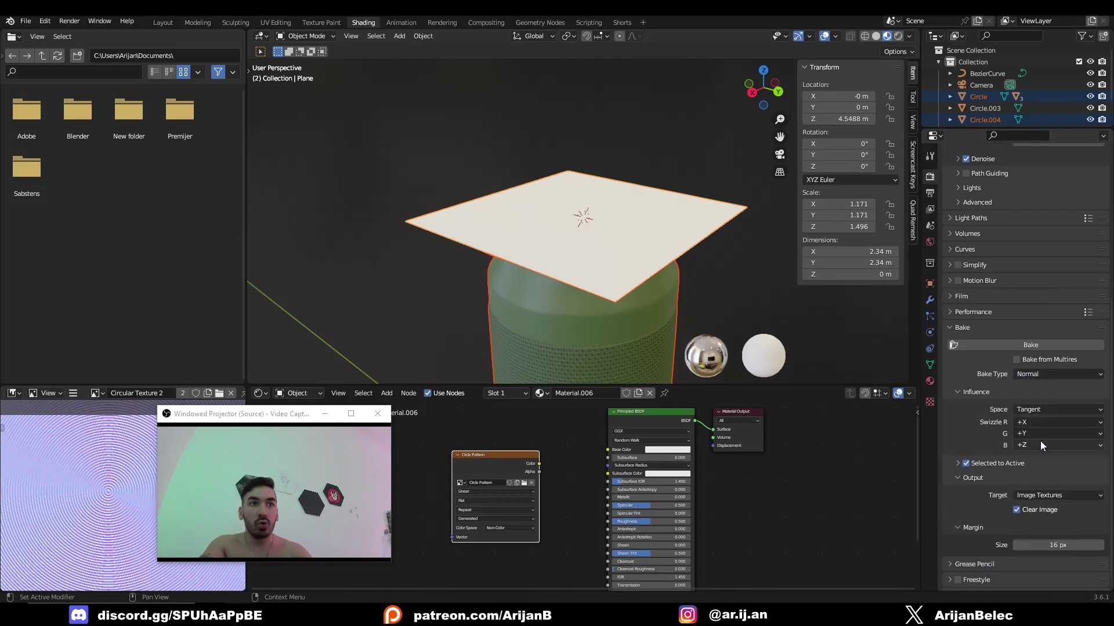
scroll(974, 457, "down", 1)
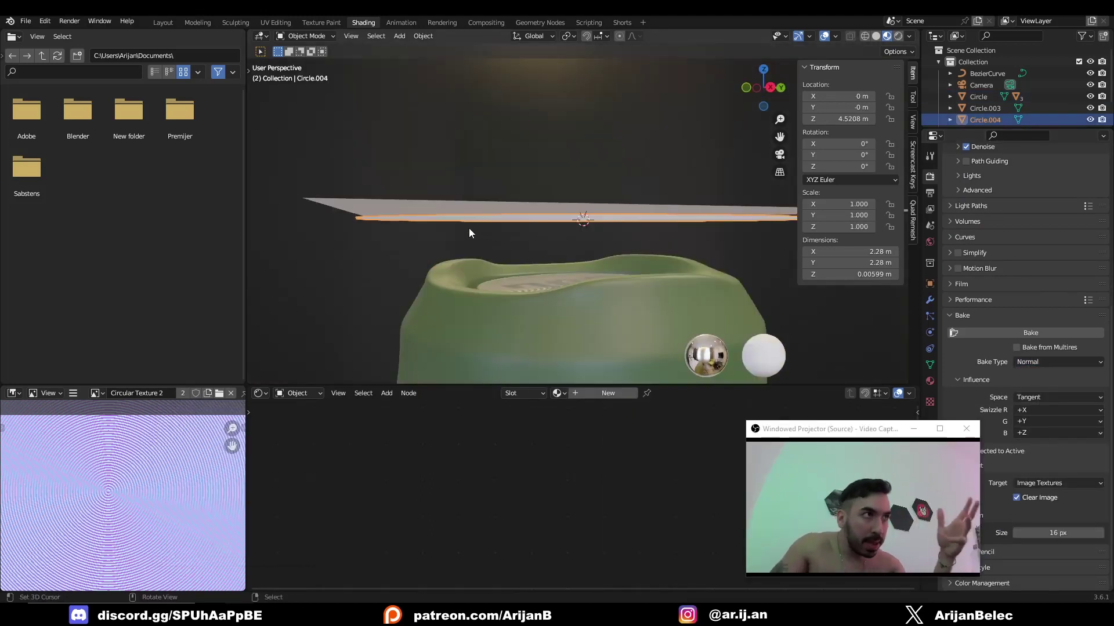
Add the plane to the disc selection as the active object.
middle_click_drag(469, 229, 481, 189)
key("shift+z")
key("shift+z")
left_click(373, 210, "shift")
middle_click_drag(623, 290, 606, 285)
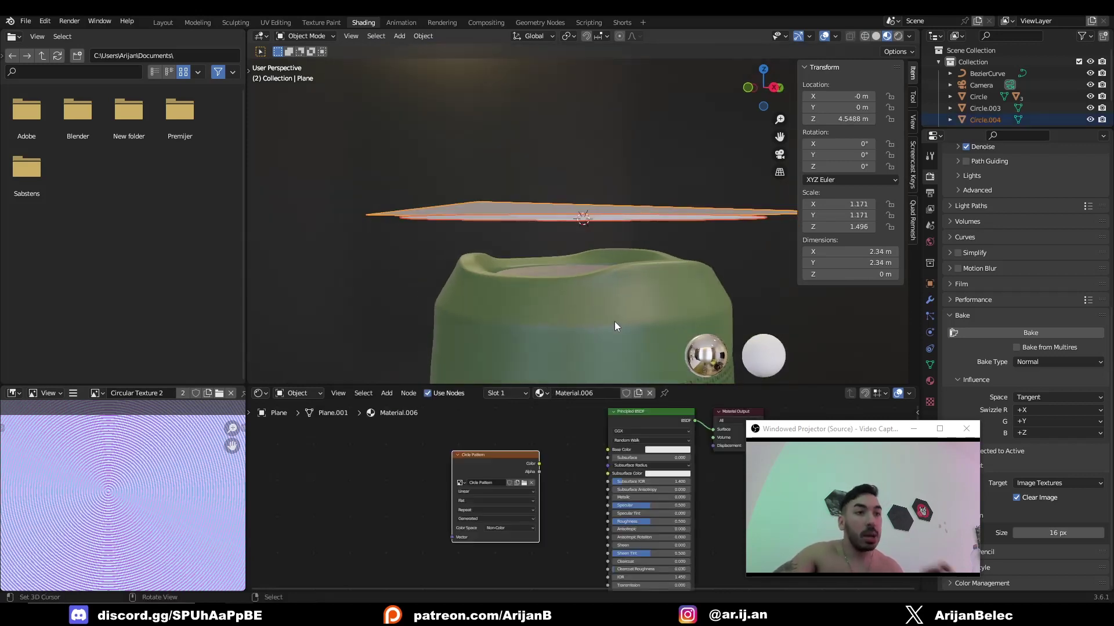
Enable the Face Orientation overlay and check the facing of the plane and the disc.
left_click(836, 37)
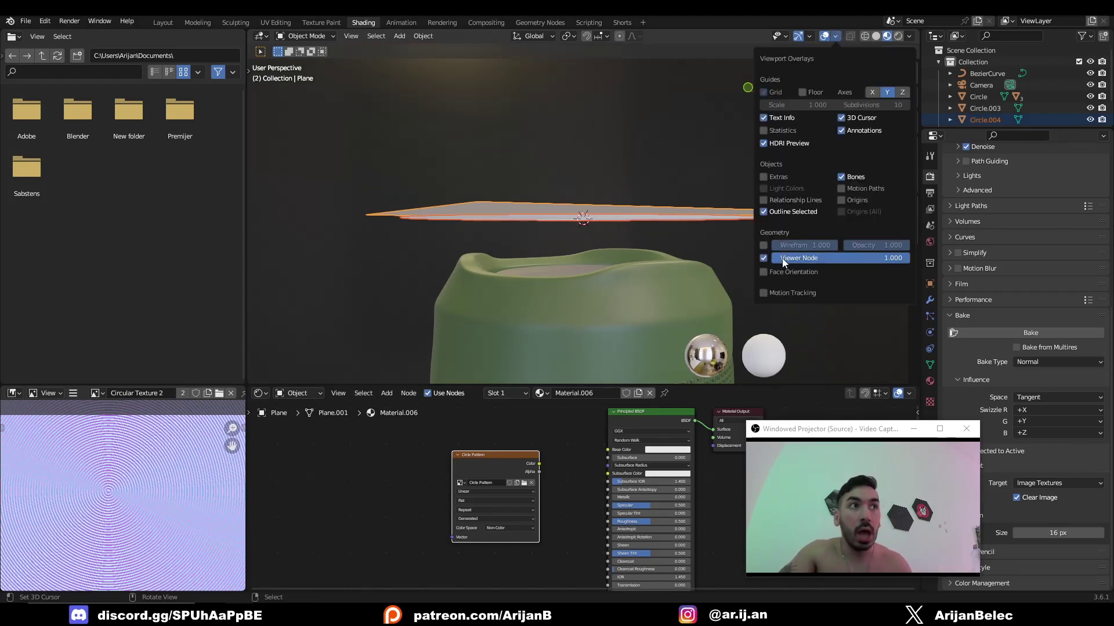
left_click(763, 272)
middle_click_drag(464, 267, 592, 274)
Recalculate the normals of the whole disc mesh, using the Inside option to turn its faces upward.
left_click(537, 206)
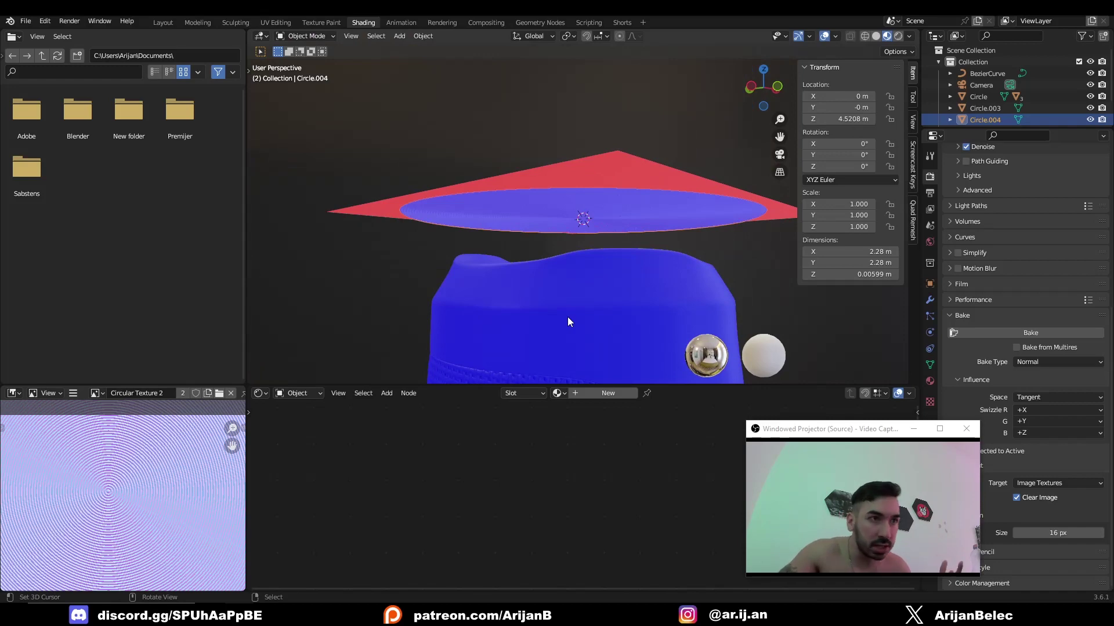
middle_click_drag(567, 321, 582, 214)
key("Tab")
scroll(582, 215, "up", 3)
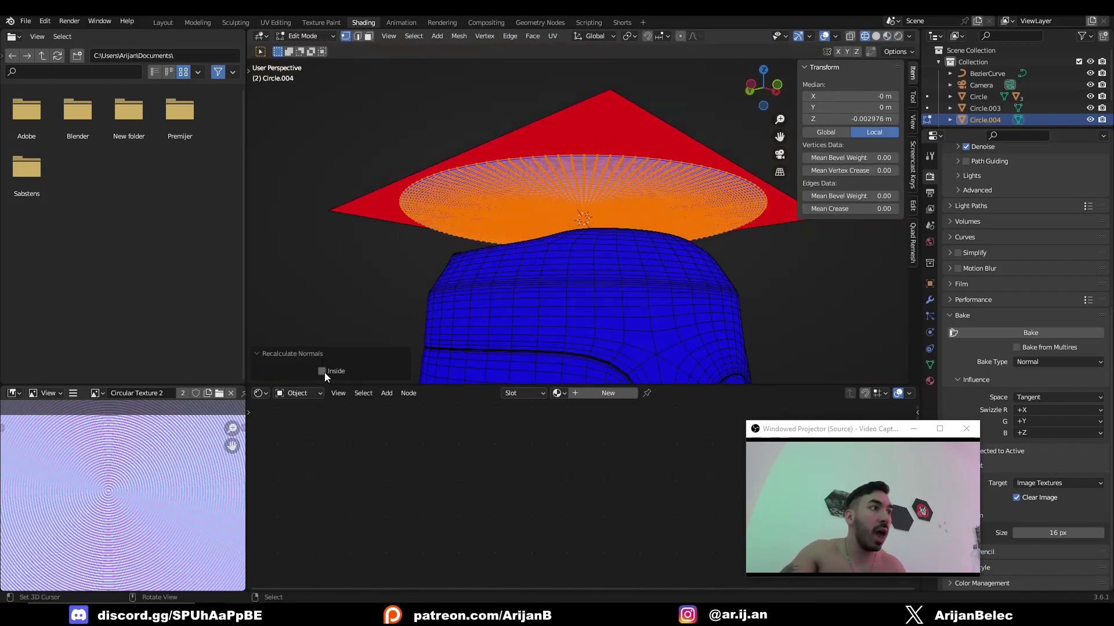
left_click(323, 373)
middle_click_drag(461, 259, 472, 266)
key("shift+z")
key("Tab")
Select the disc first and add the plane to the selection as the active object.
mouse_move(514, 227)
middle_mouse_down()
mouse_move(579, 270)
mouse_move(525, 200)
mouse_move(551, 271)
mouse_move(575, 285)
middle_mouse_up()
left_click(577, 262)
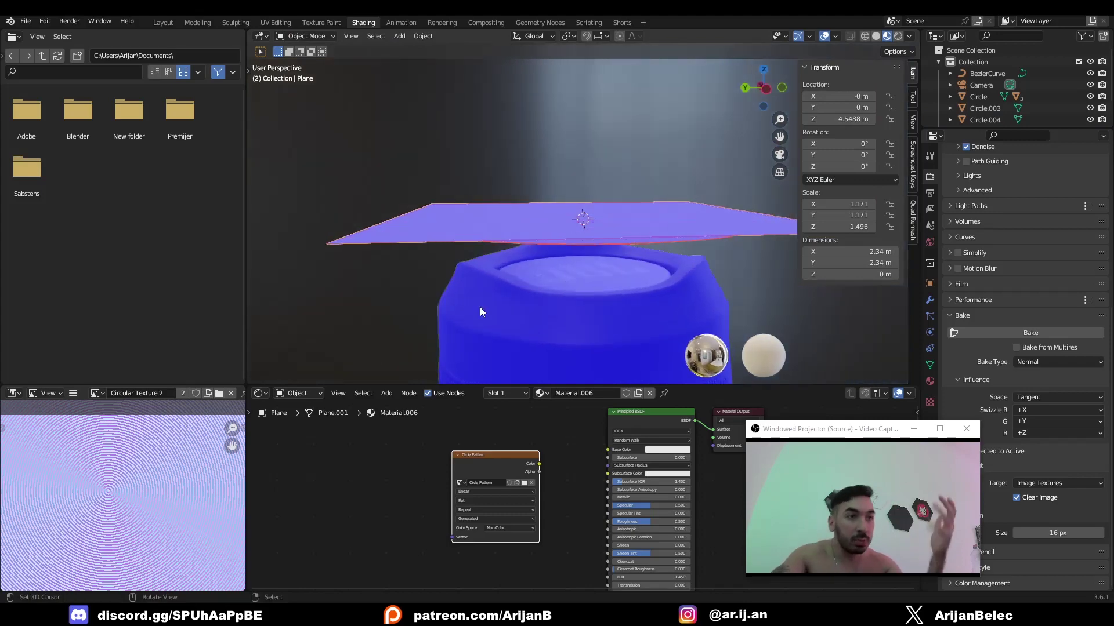
key("shift+z")
mouse_move(479, 266)
middle_mouse_down()
mouse_move(504, 230)
mouse_move(478, 232)
middle_mouse_up()
left_click(503, 230)
left_click(451, 217)
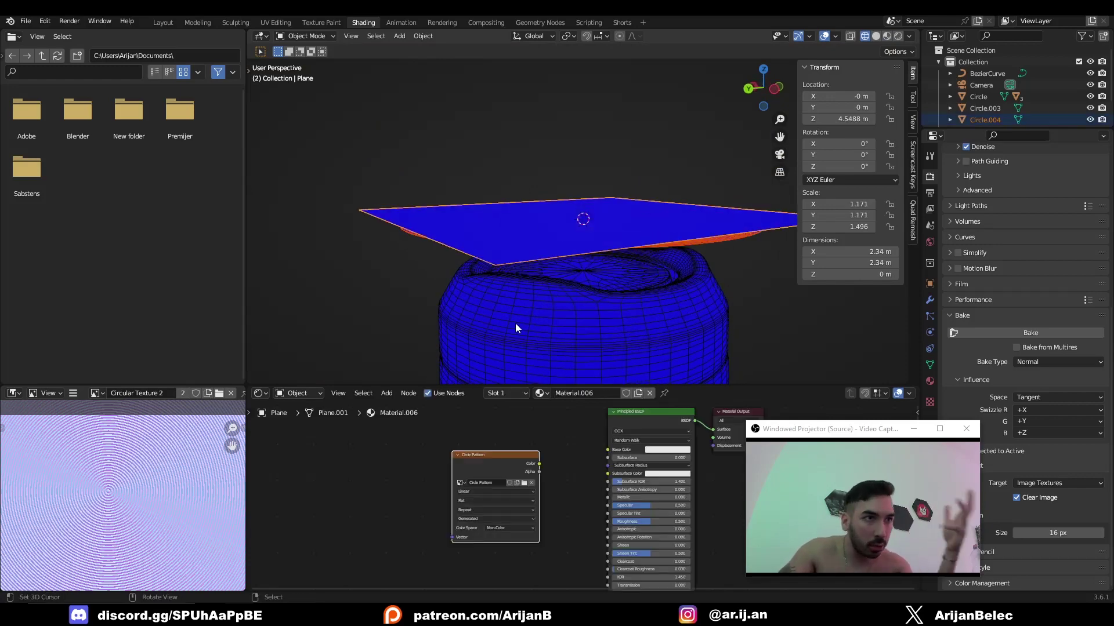
Make the Circle Pattern image node the active node in the plane's material.
middle_click_drag(565, 353, 559, 261)
left_click_drag(836, 444, 594, 421)
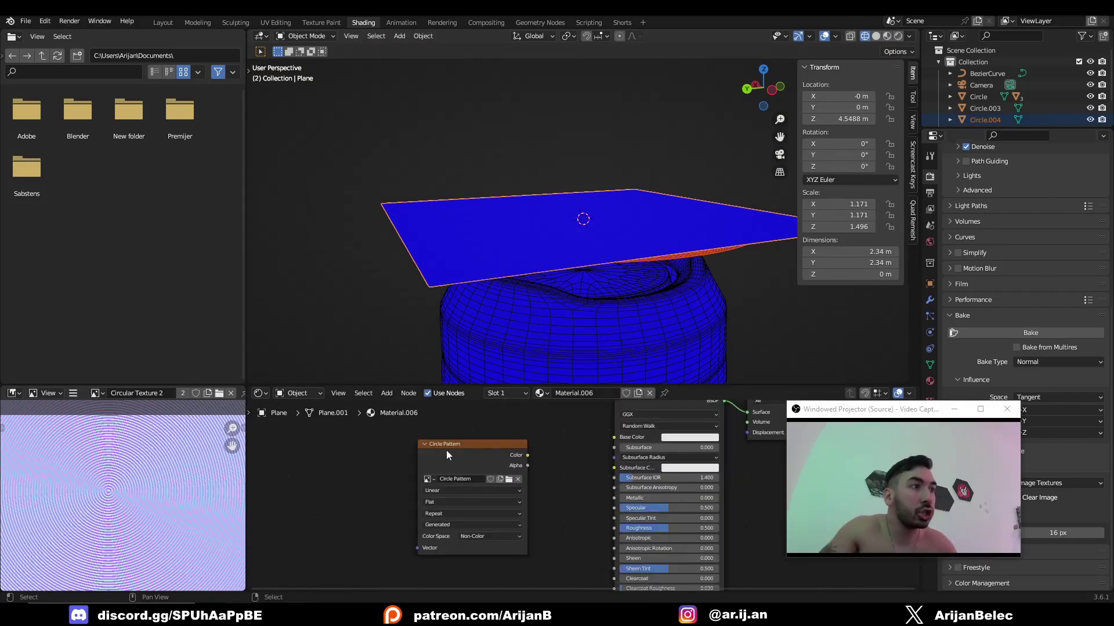
left_click(448, 450)
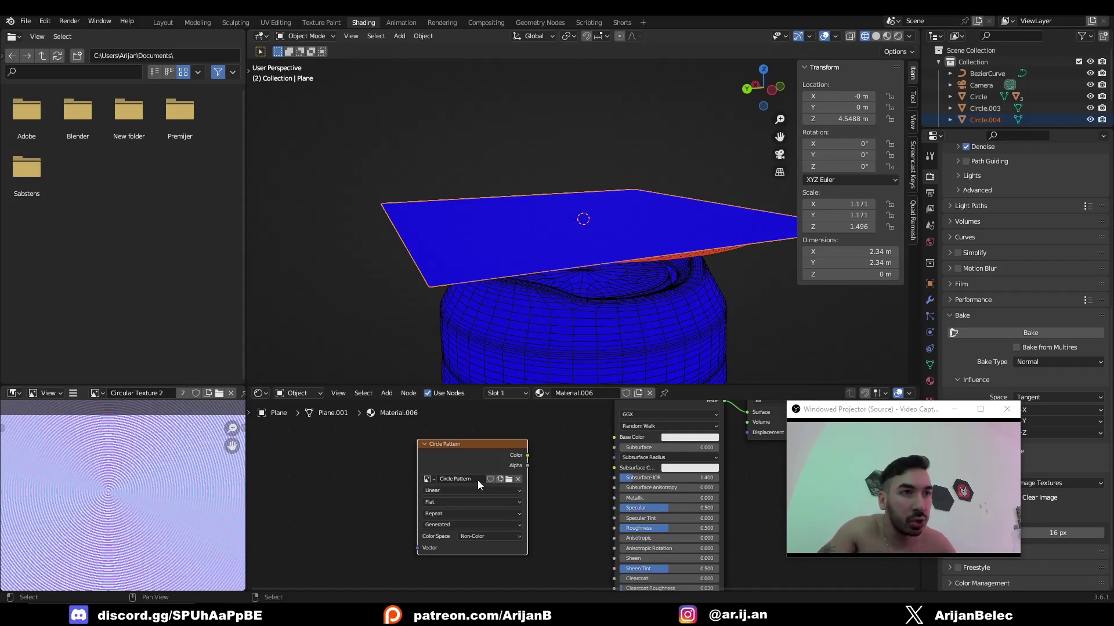
left_click_drag(858, 411, 623, 413)
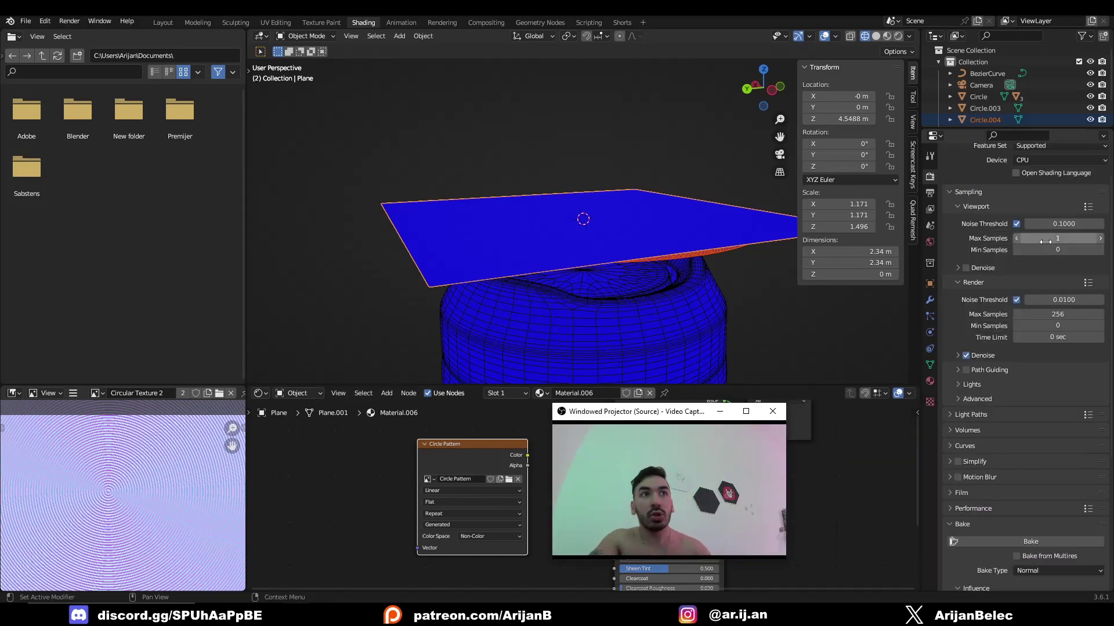
Set the maximum render samples to 1.
left_click(1039, 239)
left_click(1057, 313)
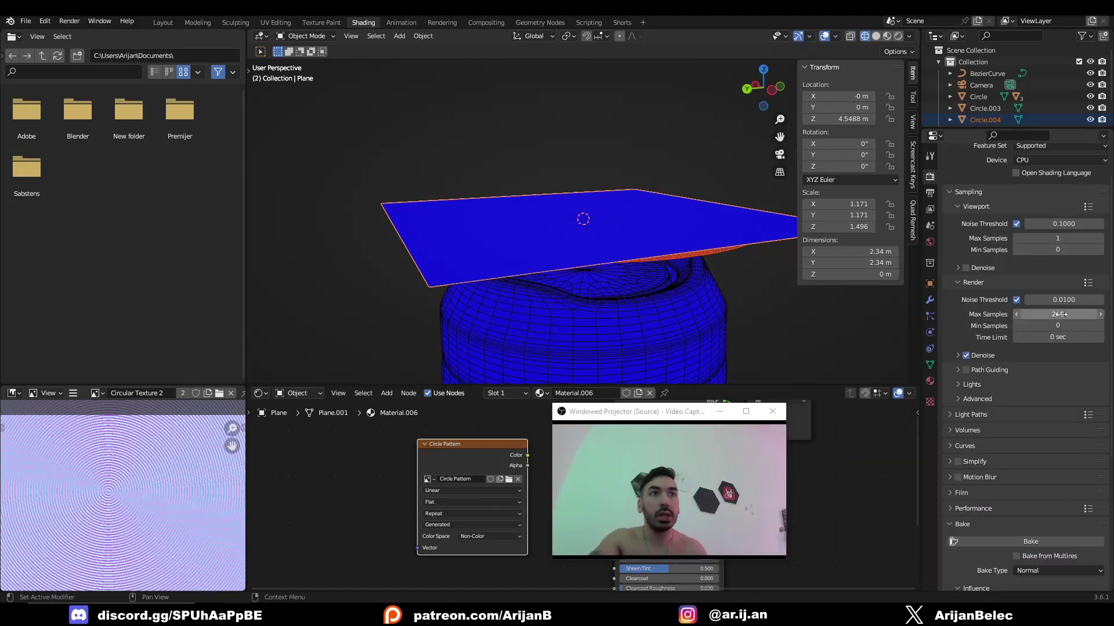
left_click(1056, 314)
type("1")
left_click(955, 327)
left_click_drag(673, 429, 762, 456)
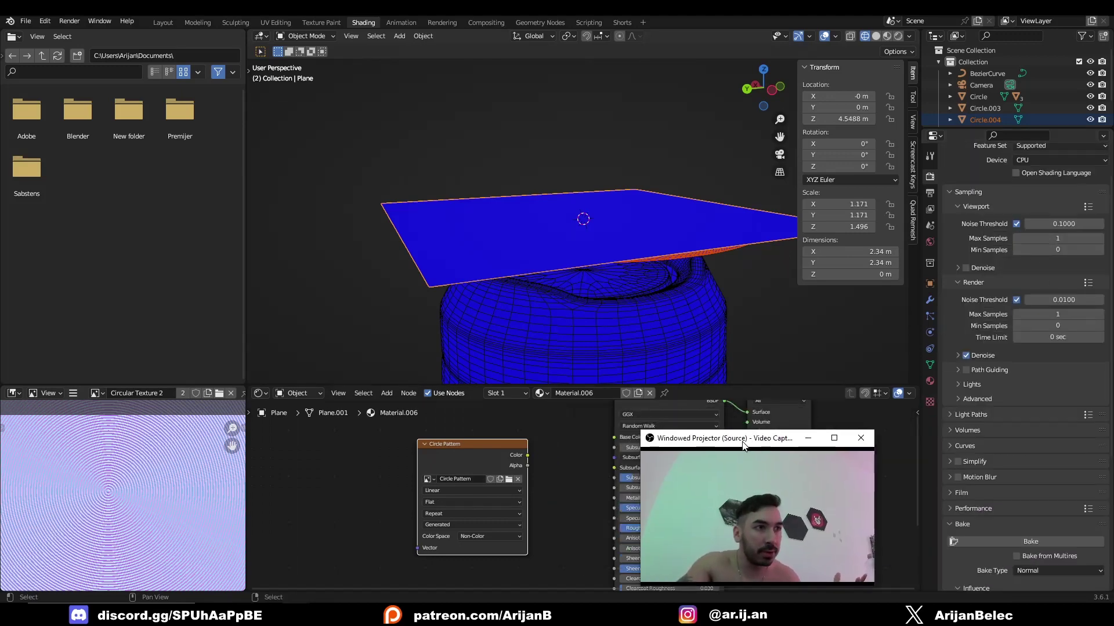
Show the Circle Pattern image in the Image Editor and bake the disc's normals into it.
left_click(97, 394)
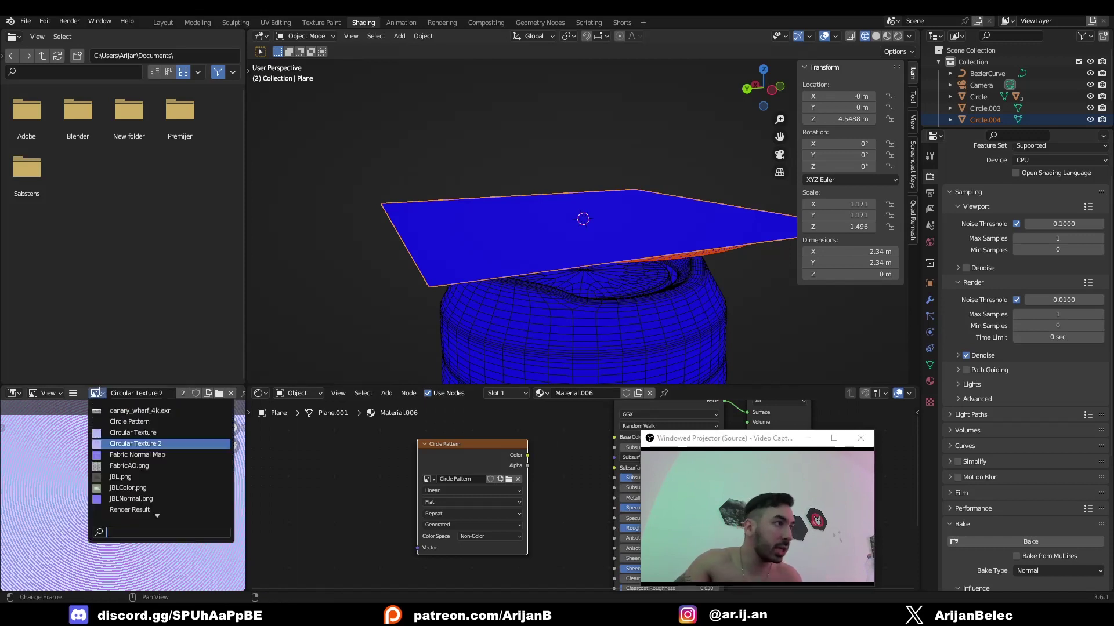
left_click(115, 422)
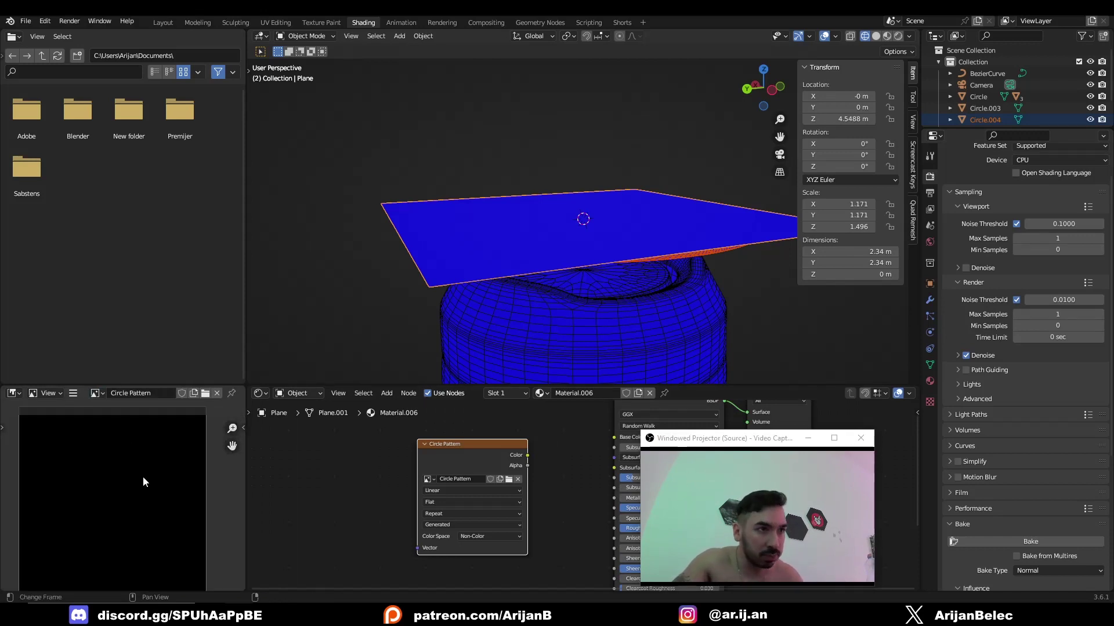
left_click(1010, 544)
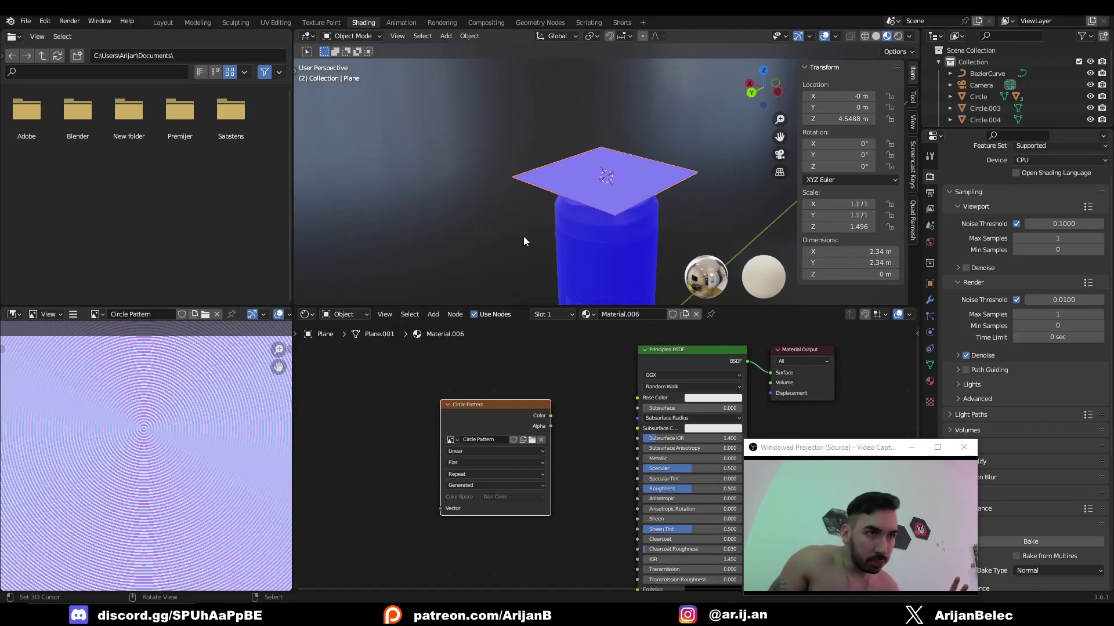
Fit the baked image in its view and move the plane and disc away by 1 m in X, 6 m in Y and 1 m in Z.
middle_click_drag(524, 231, 606, 162)
left_click(606, 181)
left_click(607, 181)
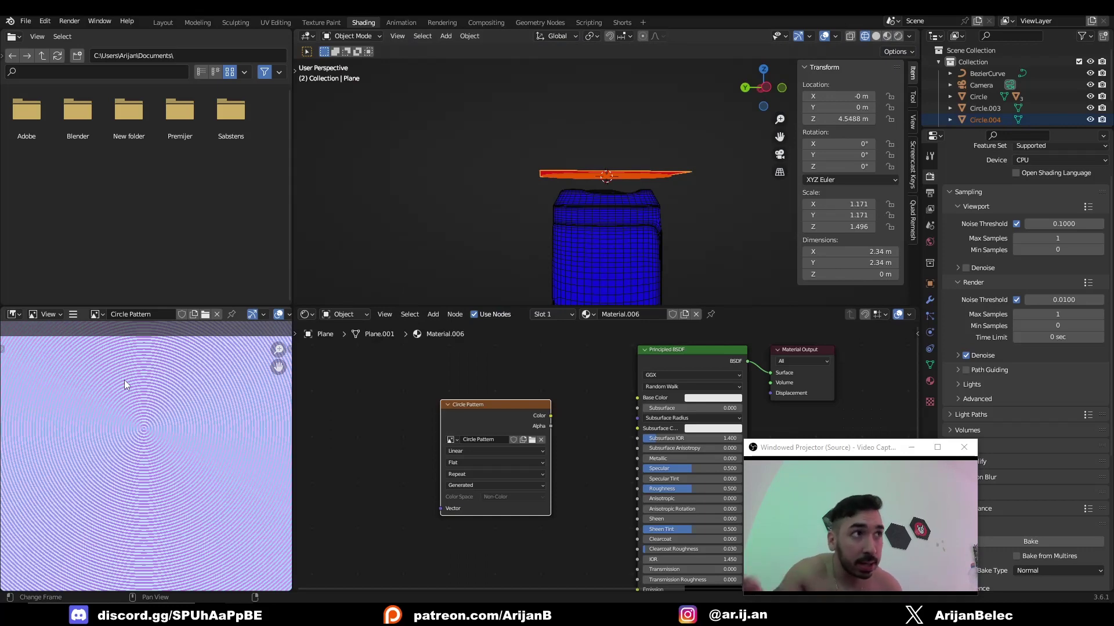
key("Home")
key("g")
left_click(355, 149, "ctrl")
middle_click_drag(383, 163, 413, 180)
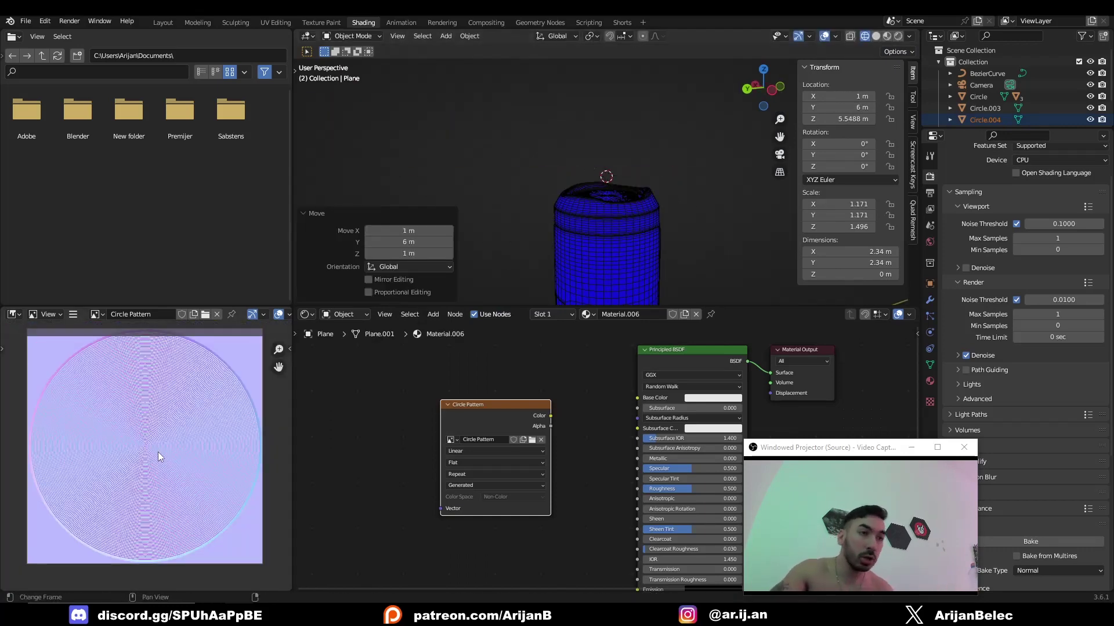
left_click(73, 315)
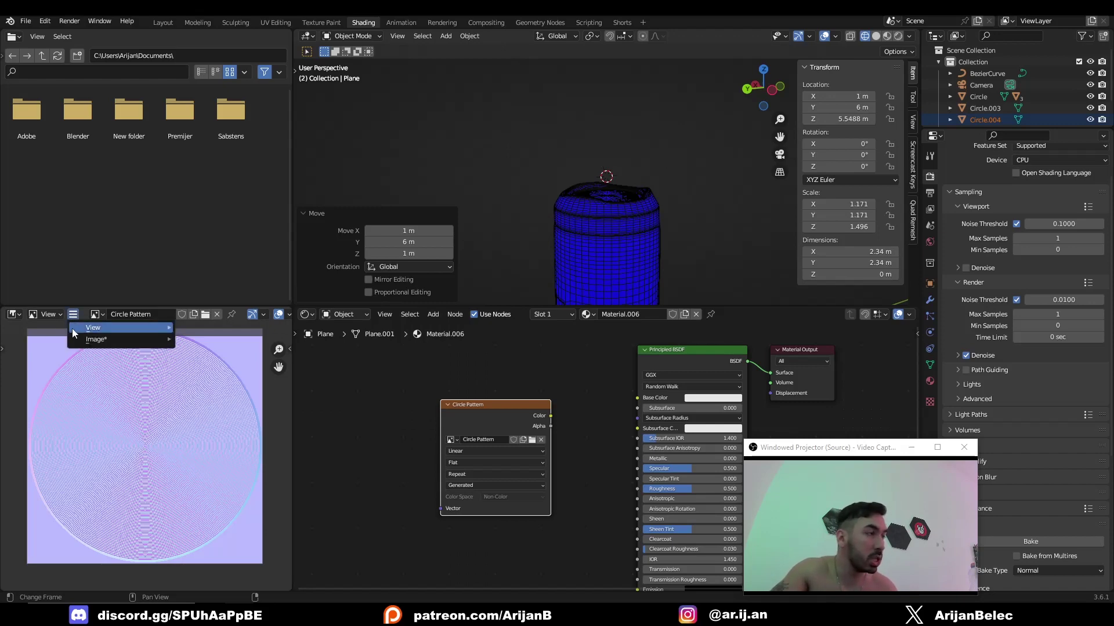
mouse_move(100, 342)
scroll(57, 444, "up", 3)
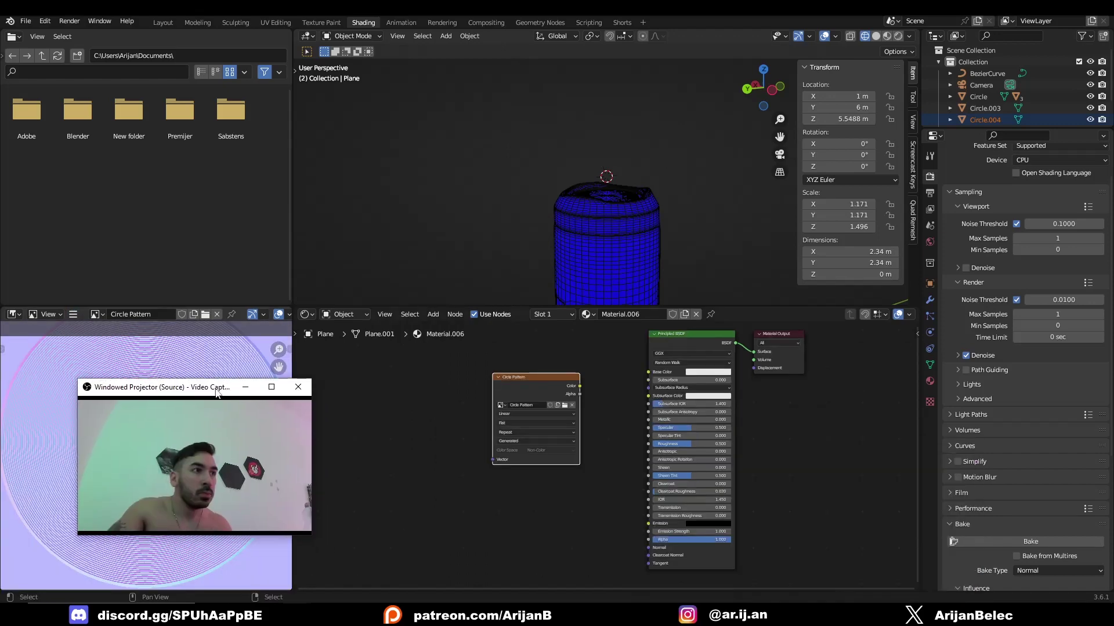
left_click_drag(544, 380, 544, 410)
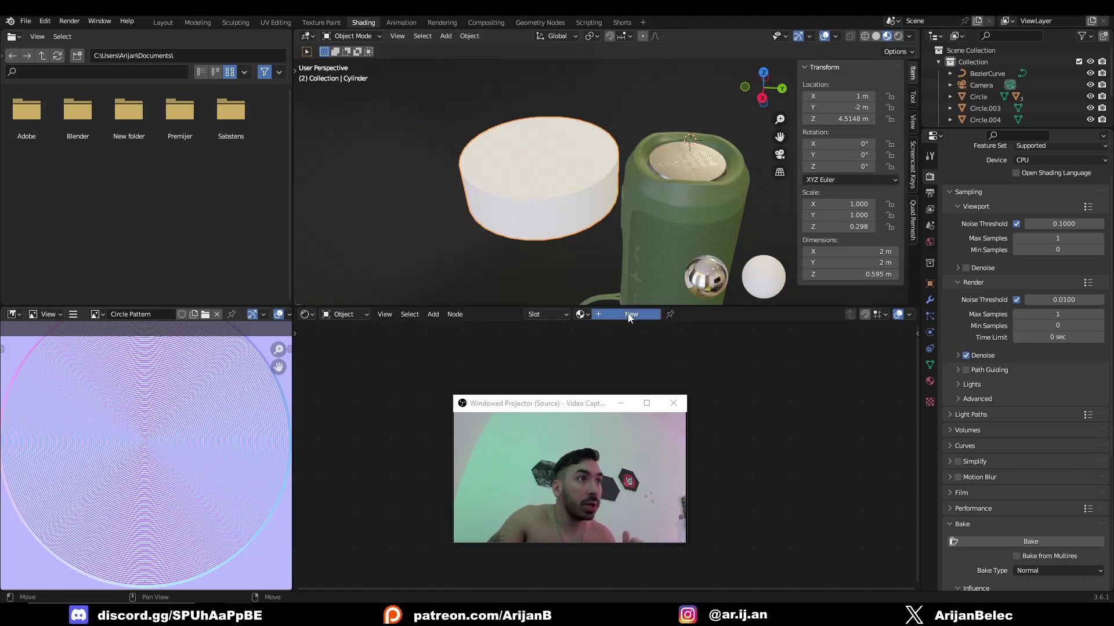
Create a new material for the cylinder and set its base color to red.
left_click(630, 316)
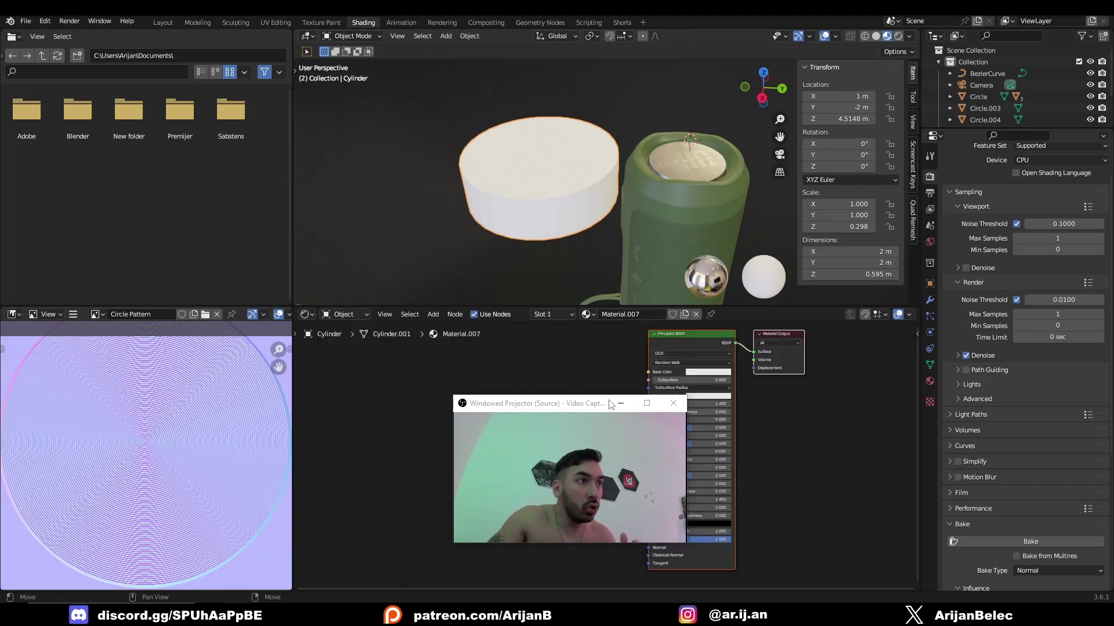
left_click(710, 373)
left_click_drag(716, 299, 717, 325)
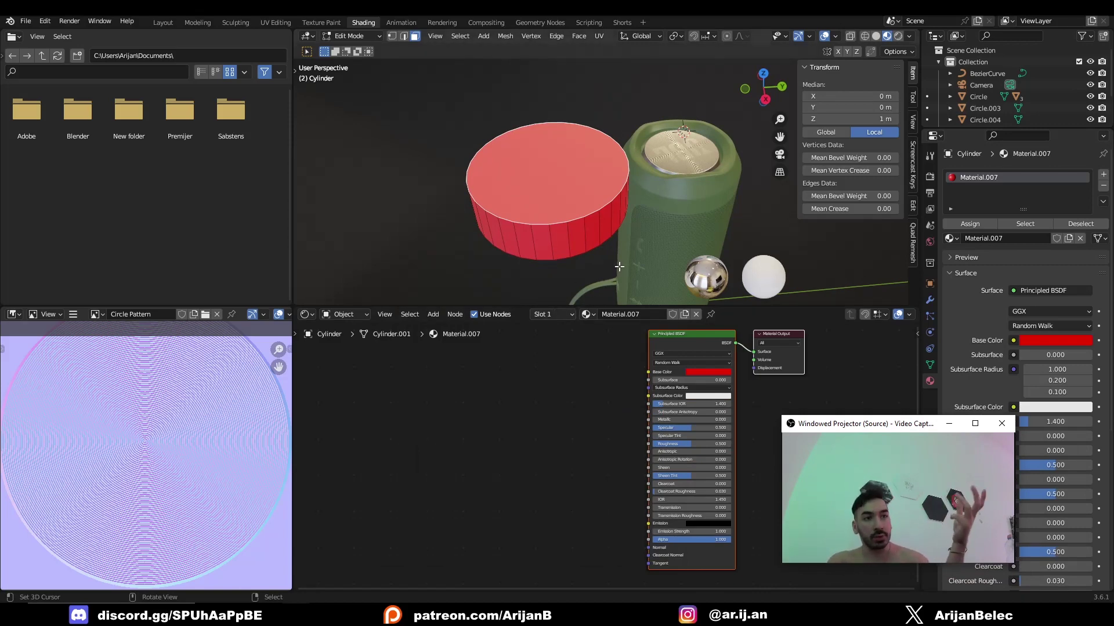
Add a second material slot to the cylinder and assign the selected top face to it.
left_click(1103, 174)
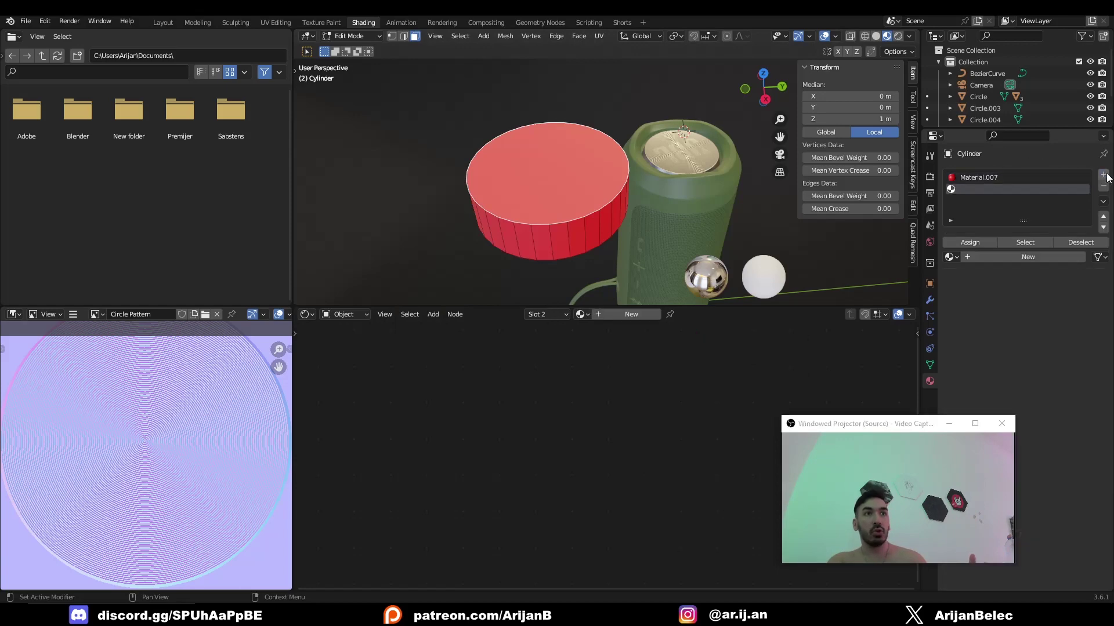
left_click(970, 242)
middle_click_drag(543, 185, 561, 189)
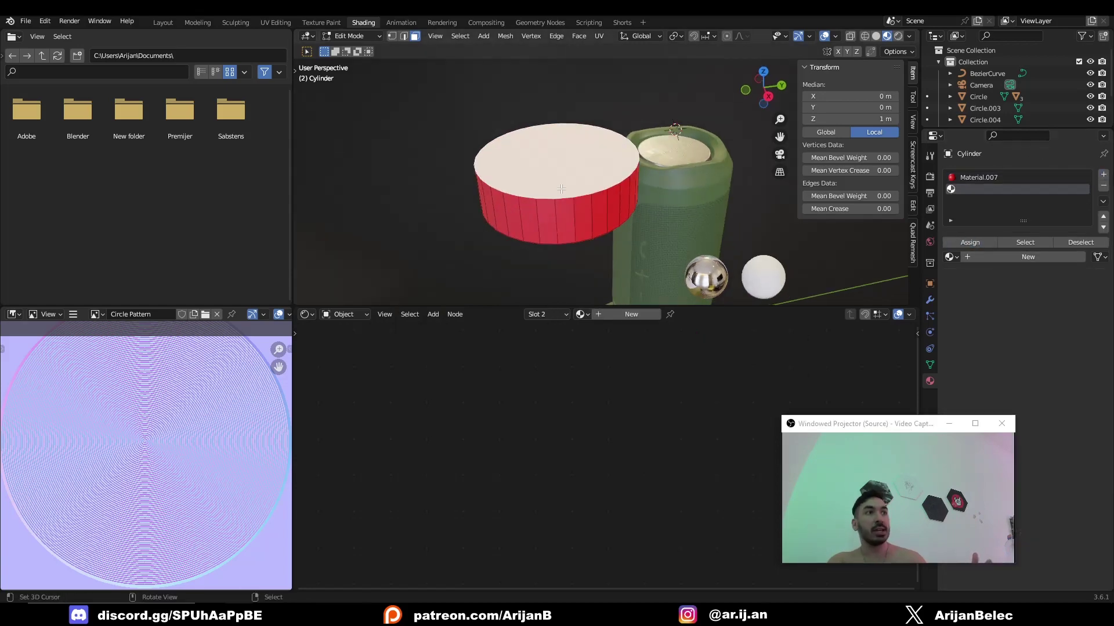
Create a new material in the second slot and give it a yellow base color.
left_click(1029, 259)
key("ctrl+v")
left_click(1037, 359)
left_click_drag(1037, 267, 1003, 268)
Copy the first material's red base color onto the top face's material and return to Object Mode.
left_click(984, 177)
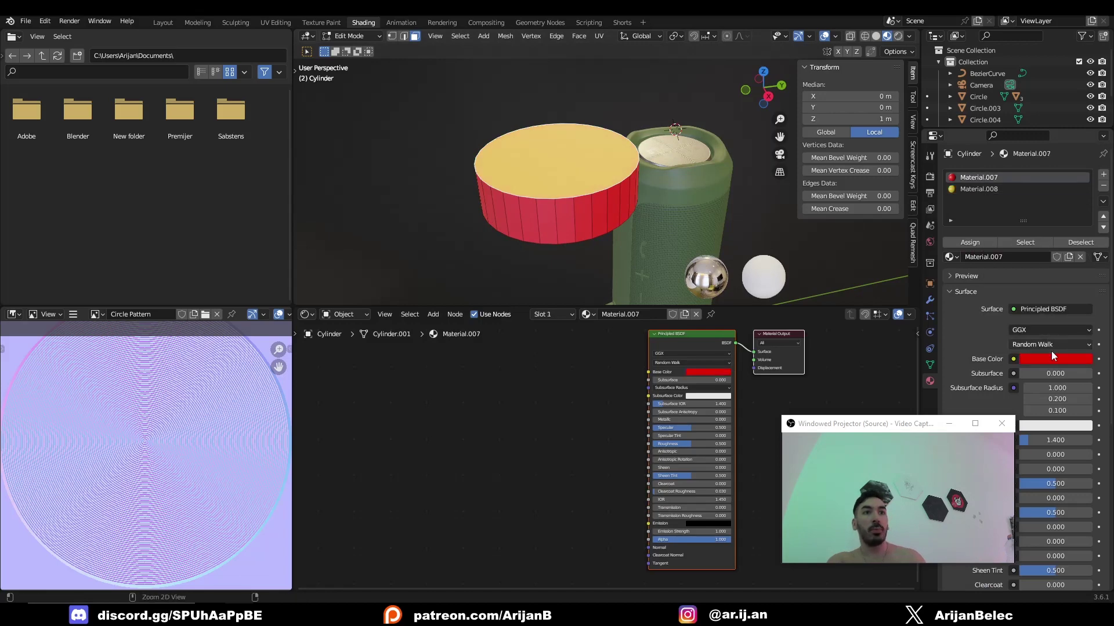
left_click(979, 189)
key("ctrl+v")
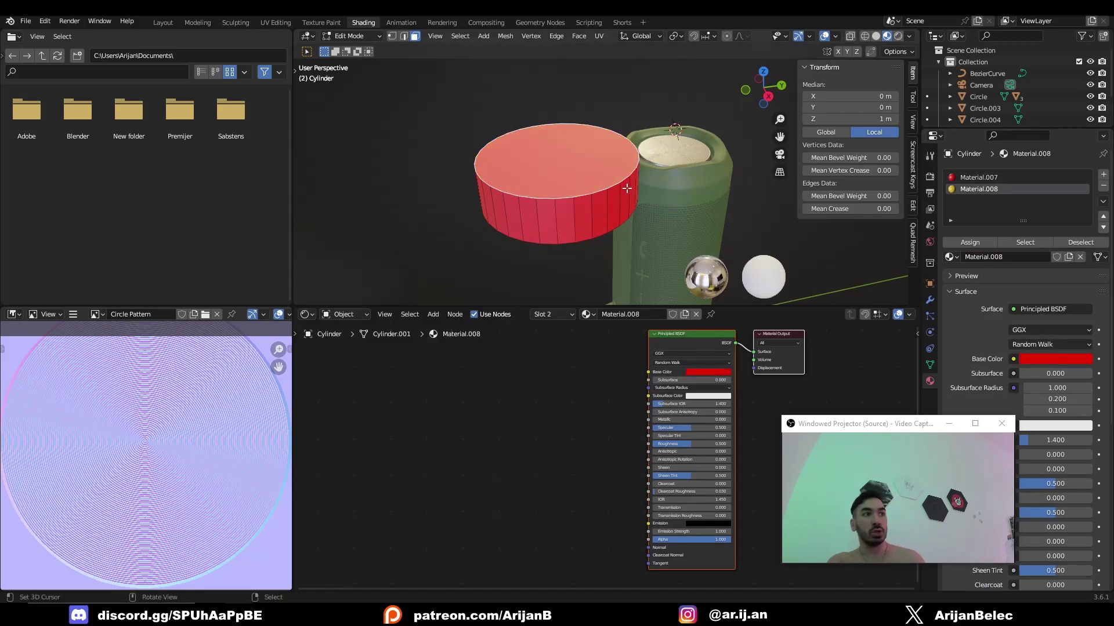
key("Tab")
Add an Image Texture node to the top face's material and load the Circle Pattern image into it.
key("shift+a")
left_click(584, 363)
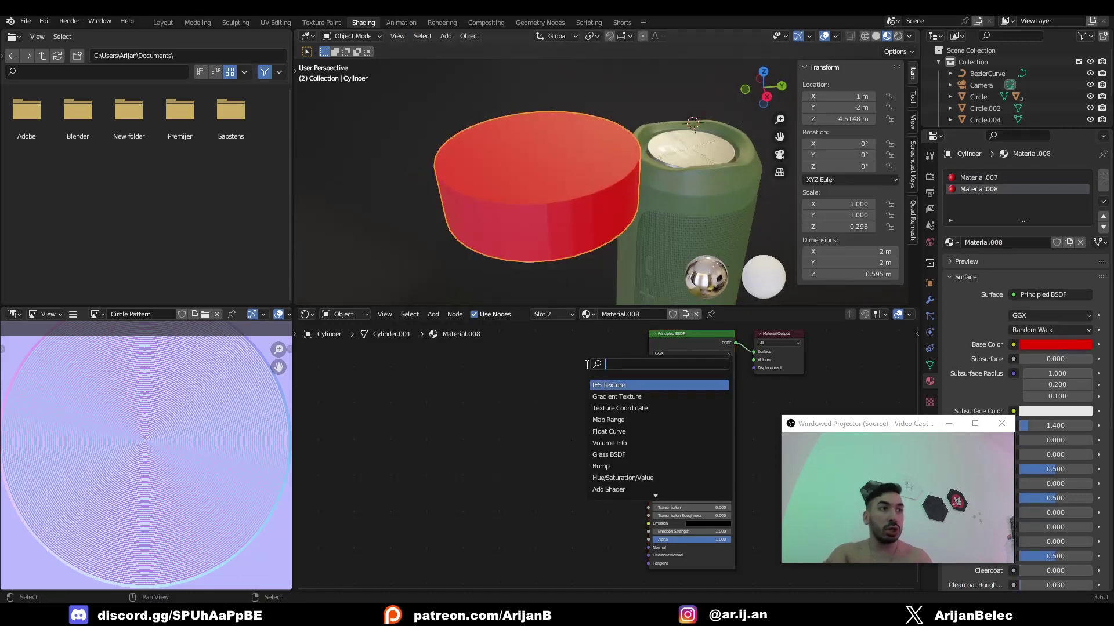
type("image")
left_click(624, 384)
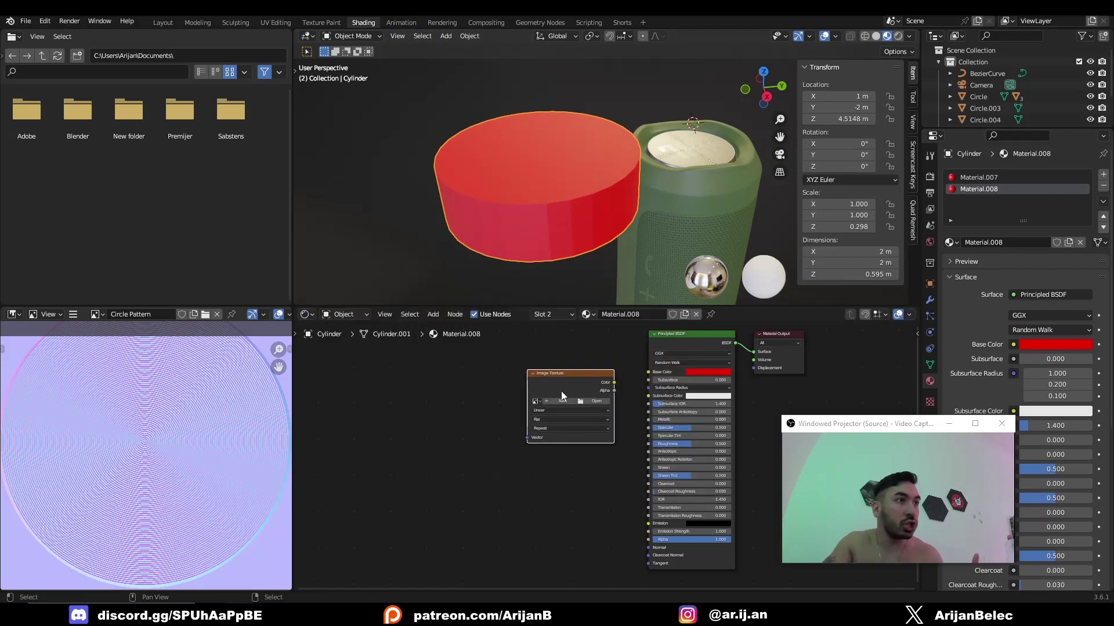
left_click(580, 399)
scroll(545, 402, "up", 2)
left_click(500, 375)
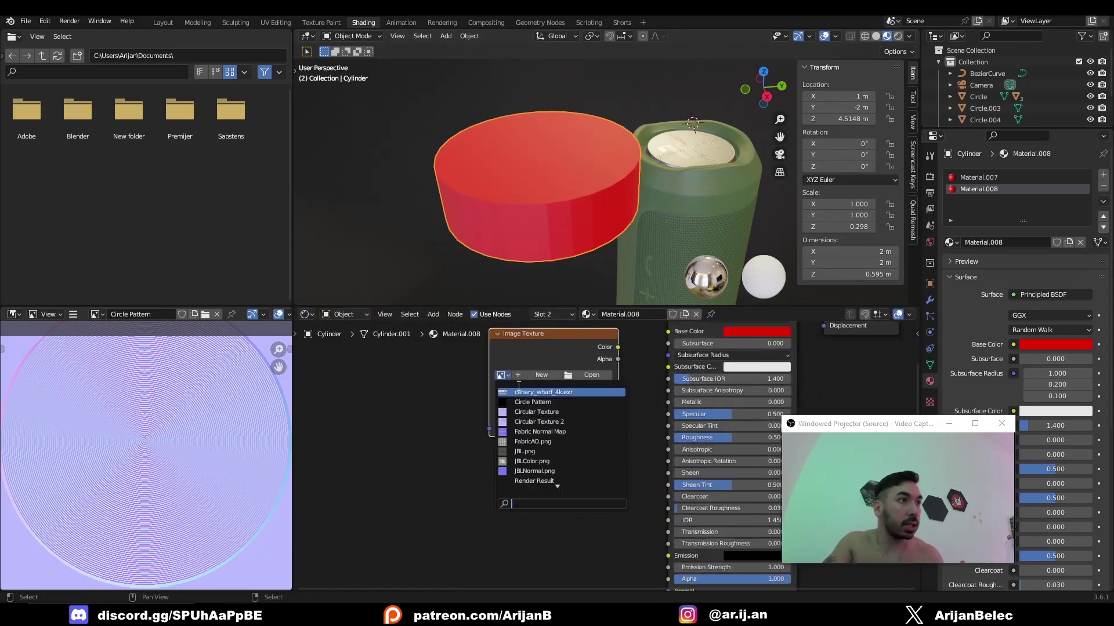
left_click(528, 402)
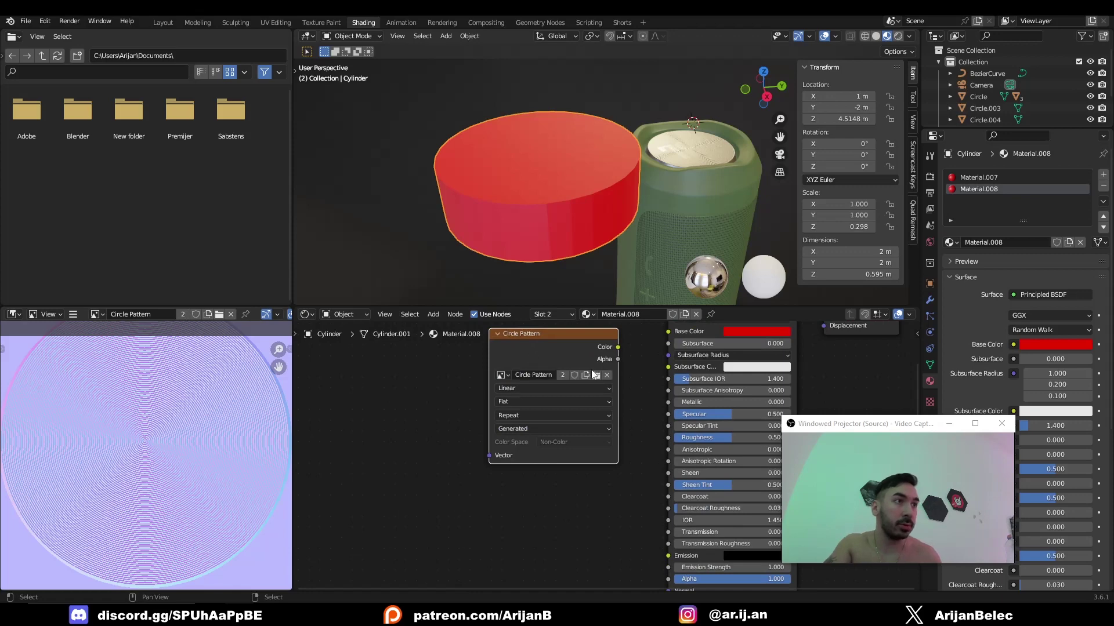
Add a Normal Map node between the Circle Pattern image node and the Principled BSDF.
key("shift+a")
left_click(610, 392)
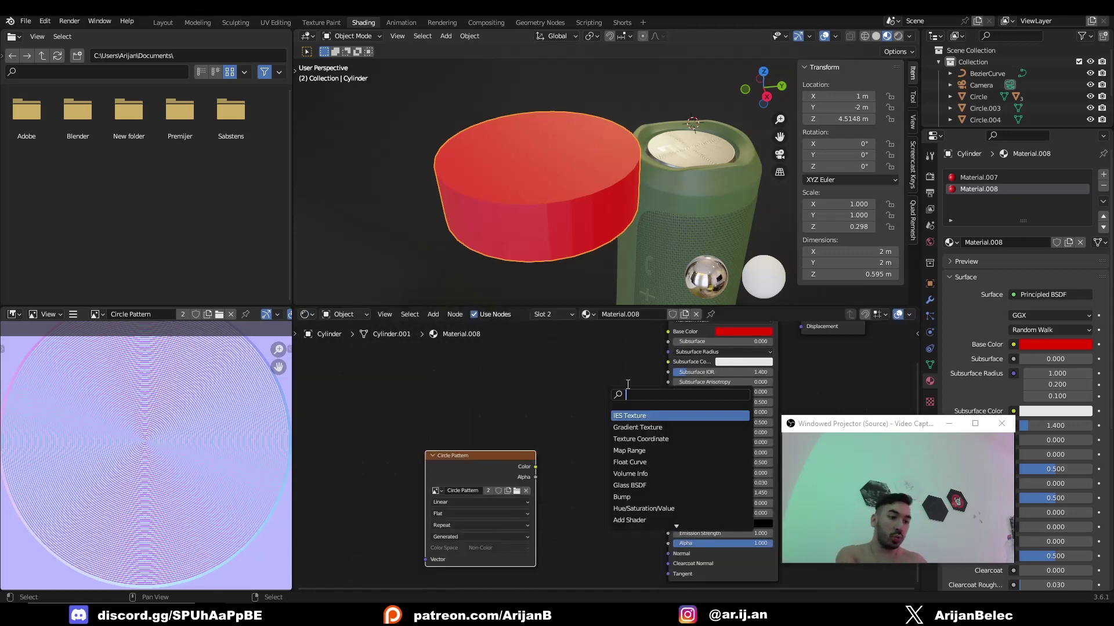
type("normal")
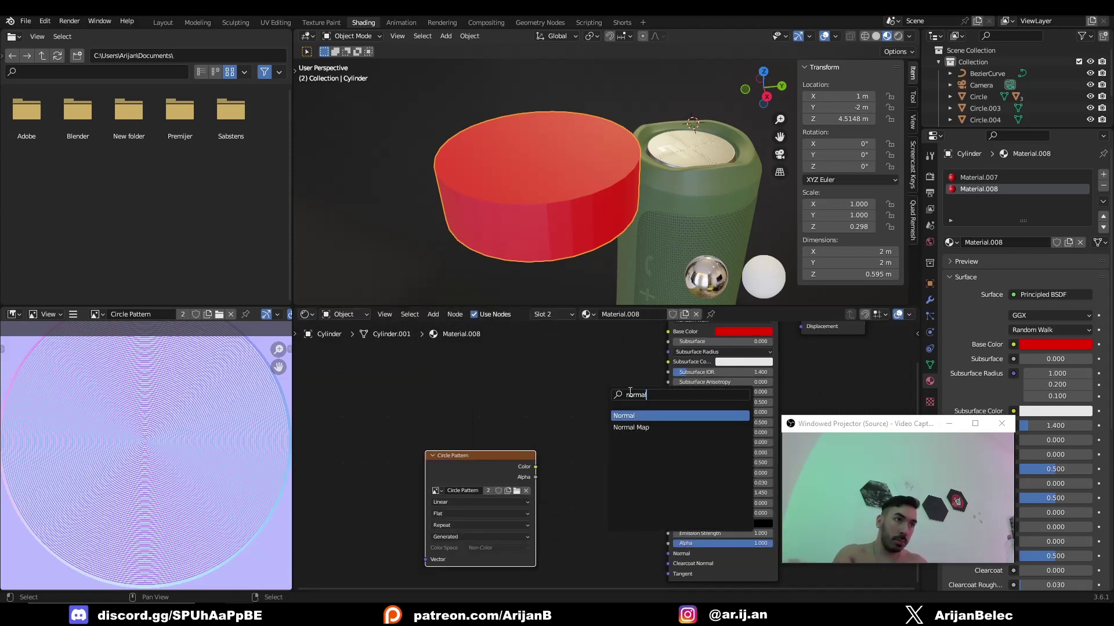
left_click(631, 427)
left_click(565, 447)
Connect the image's Color output to the Normal Map node and its Normal output to the Principled BSDF's Normal input.
left_click_drag(534, 468, 551, 493)
left_click_drag(619, 448, 636, 505)
left_click_drag(662, 555, 667, 554)
Switch to the UV Editing workspace and unwrap the cylinder's top face with the standard Unwrap.
middle_click_drag(503, 166, 522, 182)
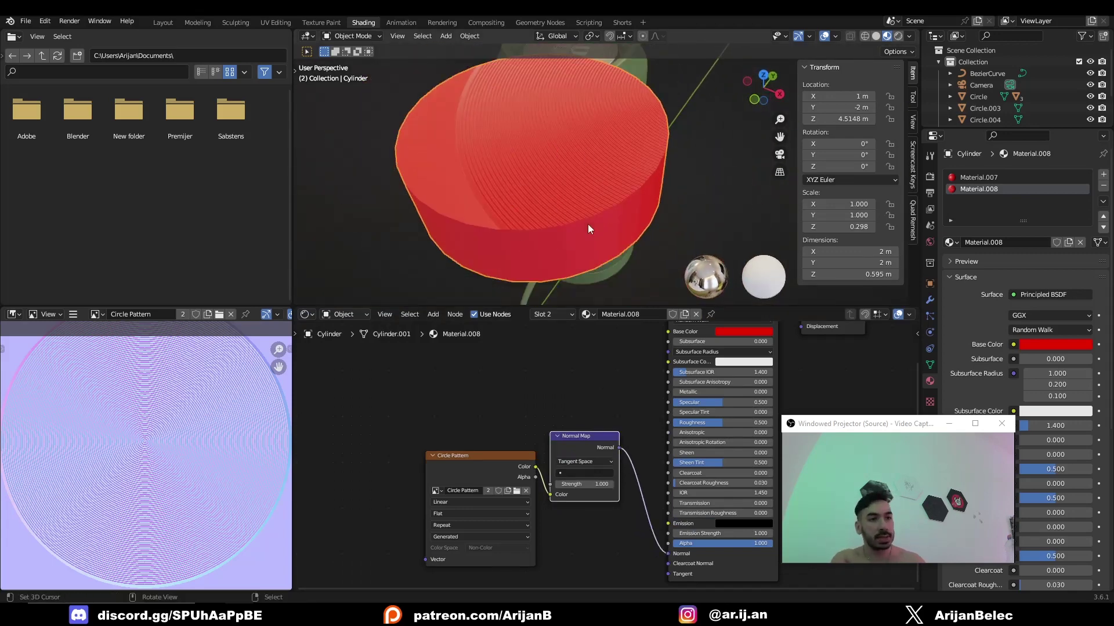
middle_click_drag(617, 226, 608, 225)
scroll(608, 224, "down", 3)
key("Tab")
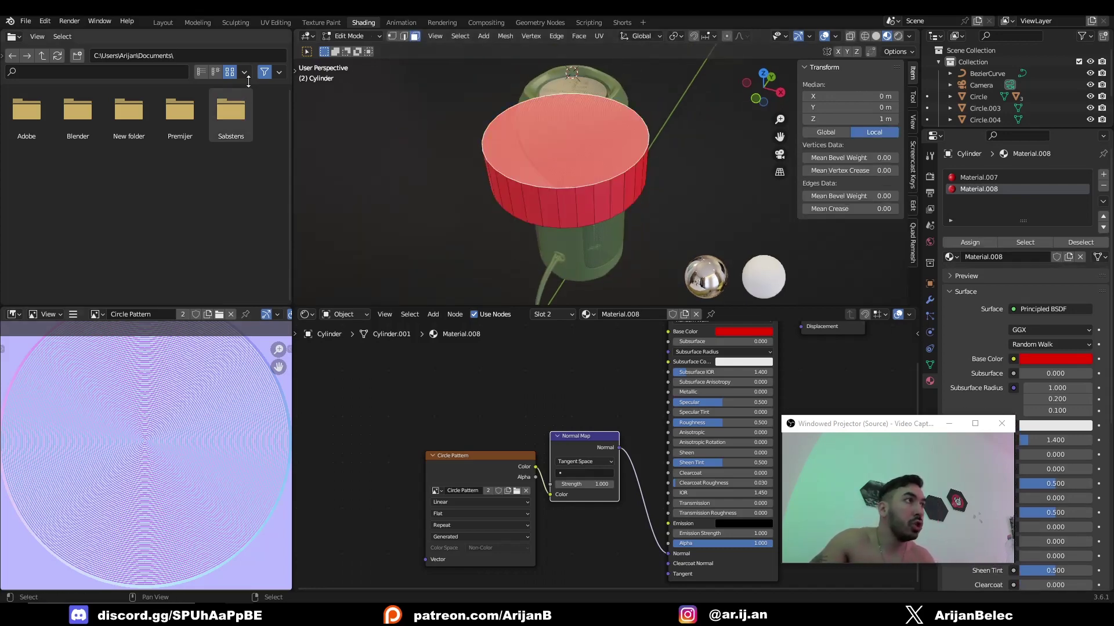
left_click(275, 22)
scroll(286, 323, "down", 5)
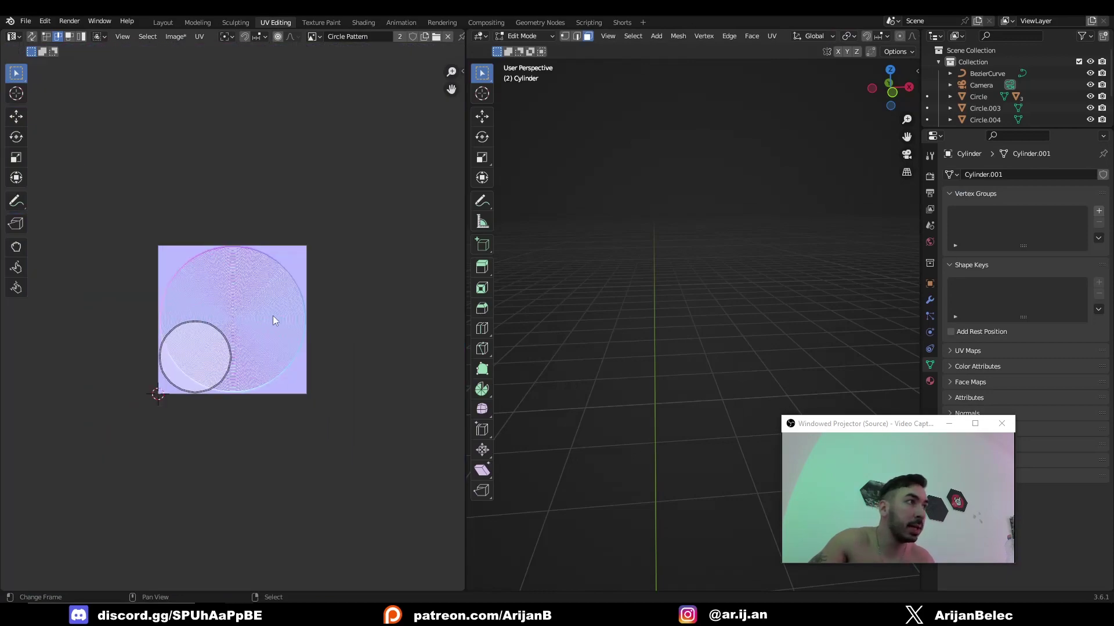
middle_click_drag(667, 338, 714, 305)
key("u")
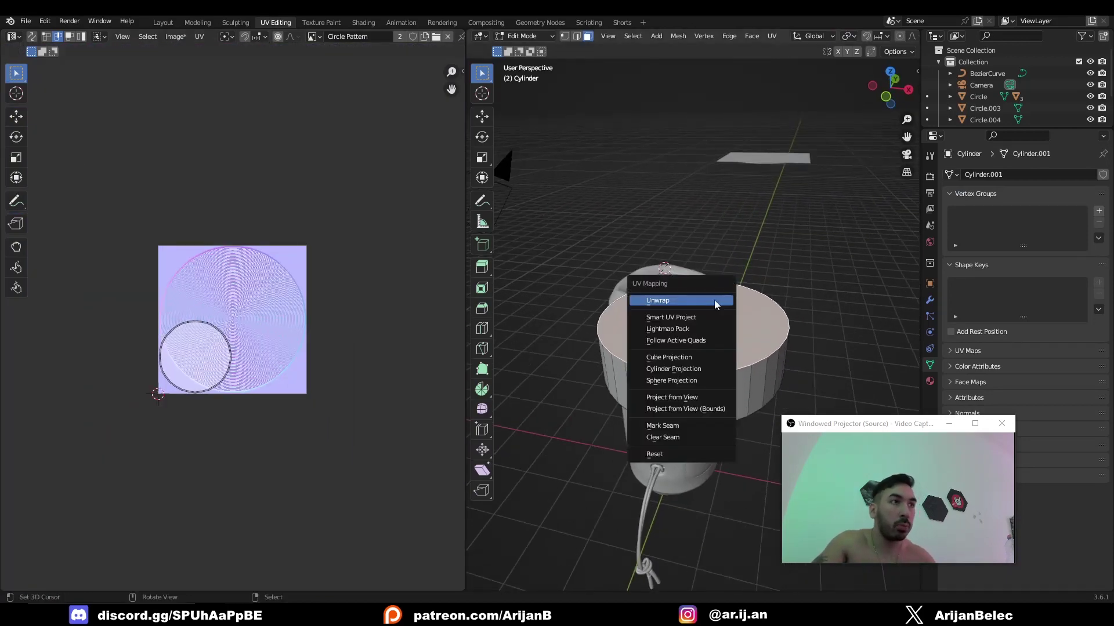
left_click(669, 300)
Show the cylinder in Material Preview shading with its grooved top face in close view.
scroll(864, 36, "down", 5)
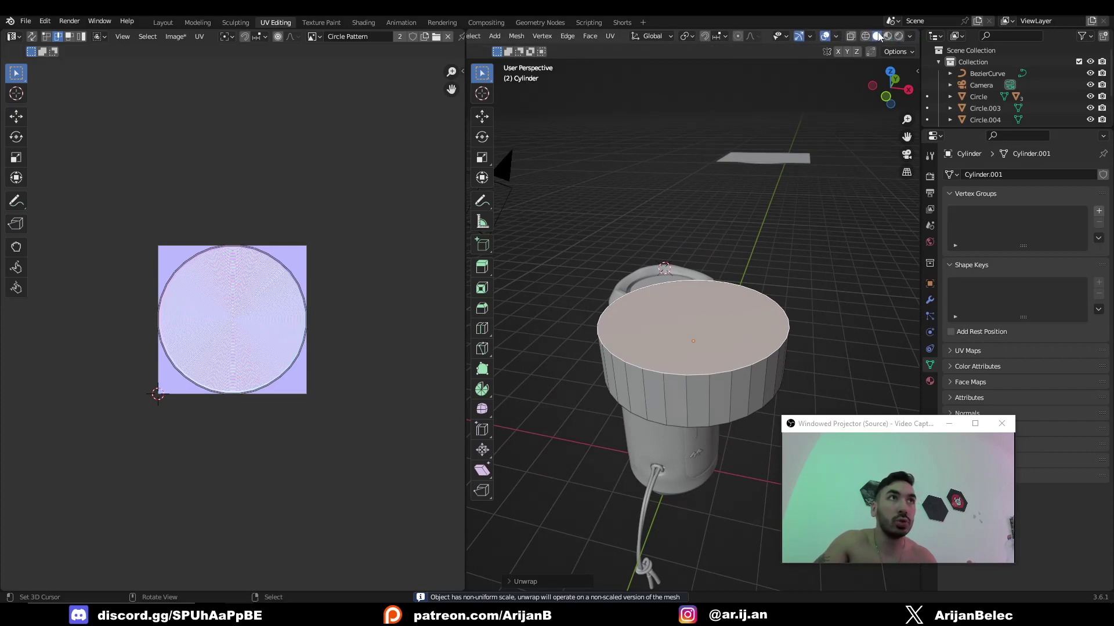
left_click(887, 36)
mouse_move(701, 348)
middle_mouse_down()
mouse_move(683, 365)
mouse_move(686, 351)
middle_mouse_up()
scroll(683, 365, "up", 5)
scroll(218, 281, "up", 5)
Scale the top face's UV island down slightly so it lies just inside the pattern's outer rim.
key("g")
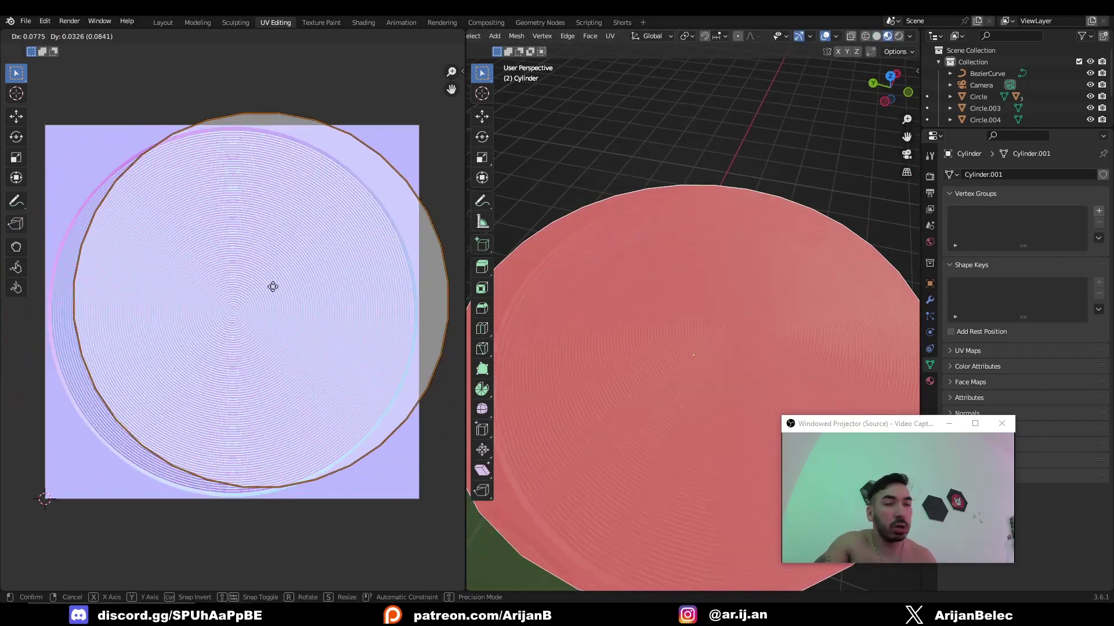
right_click(288, 301)
scroll(599, 308, "down", 2)
middle_click_drag(684, 348, 712, 320)
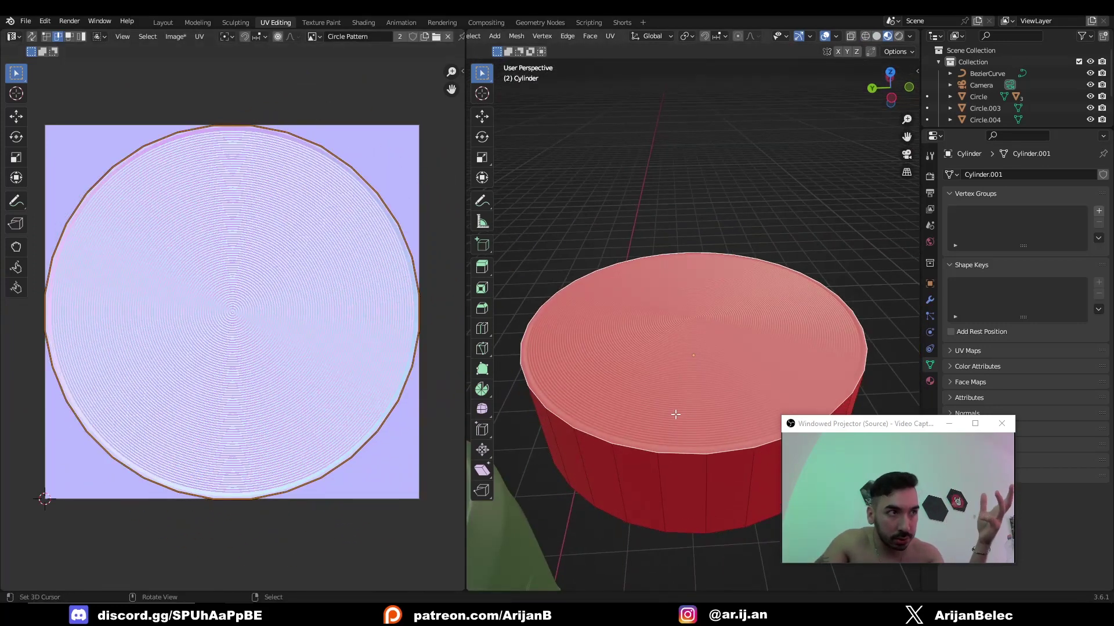
key("s")
left_click(360, 472)
Examine the concentric grooves on the cylinder's top face from several angles and distances.
key("Tab")
middle_click_drag(618, 380, 640, 367)
scroll(764, 419, "up", 3)
scroll(667, 365, "down", 4)
scroll(640, 366, "up", 3)
scroll(641, 372, "down", 6)
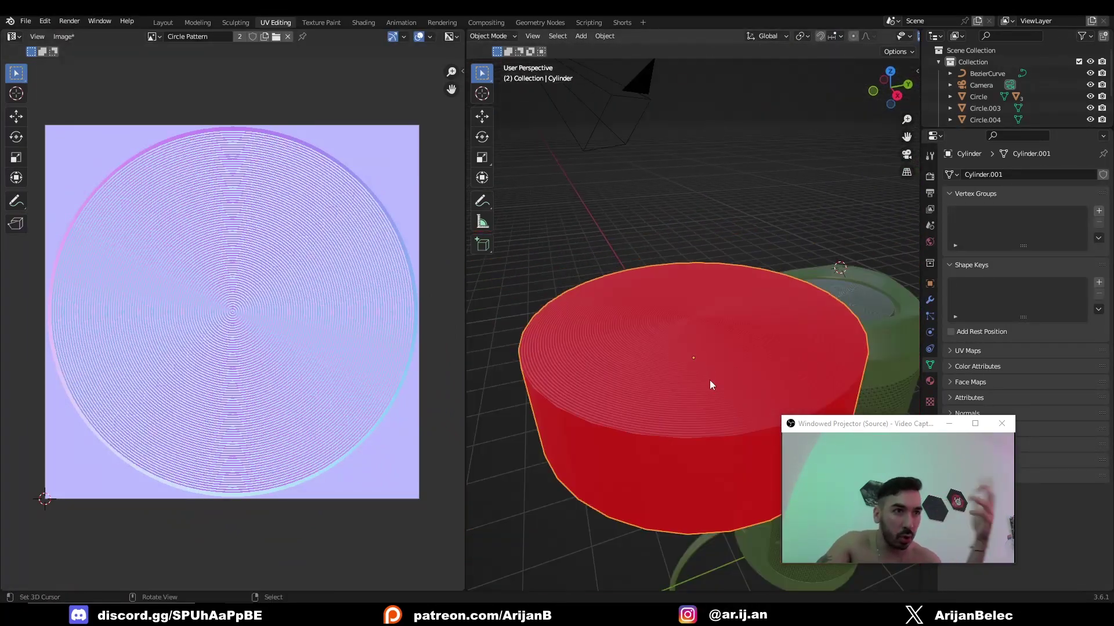
scroll(712, 385, "up", 2)
scroll(684, 388, "down", 2)
key("Tab")
middle_click_drag(709, 390, 725, 375)
scroll(745, 380, "down", 2)
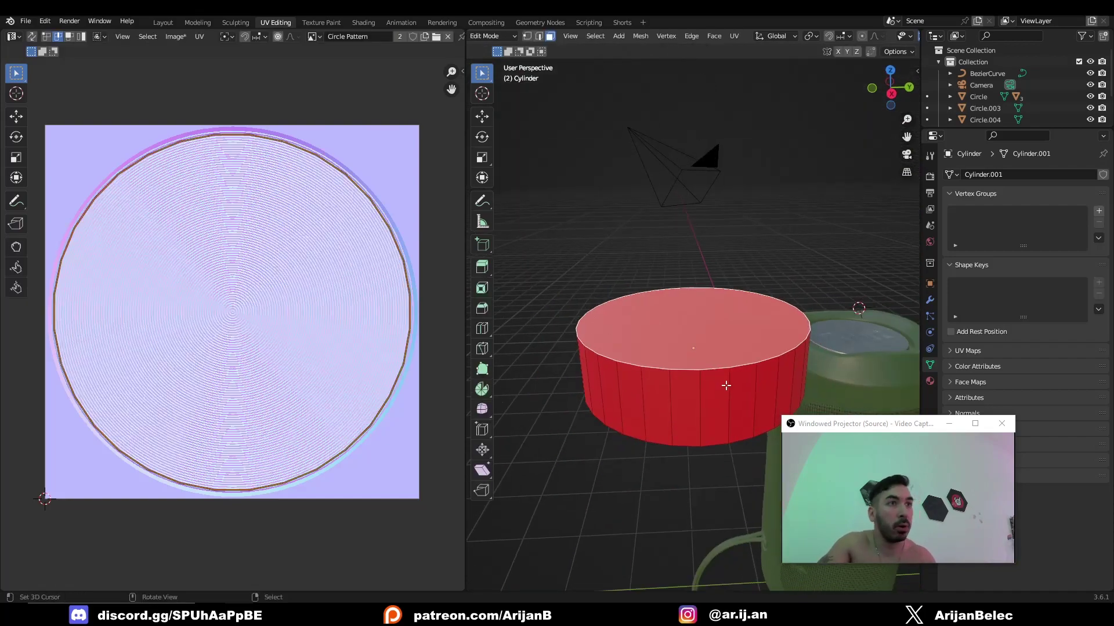
key("Tab")
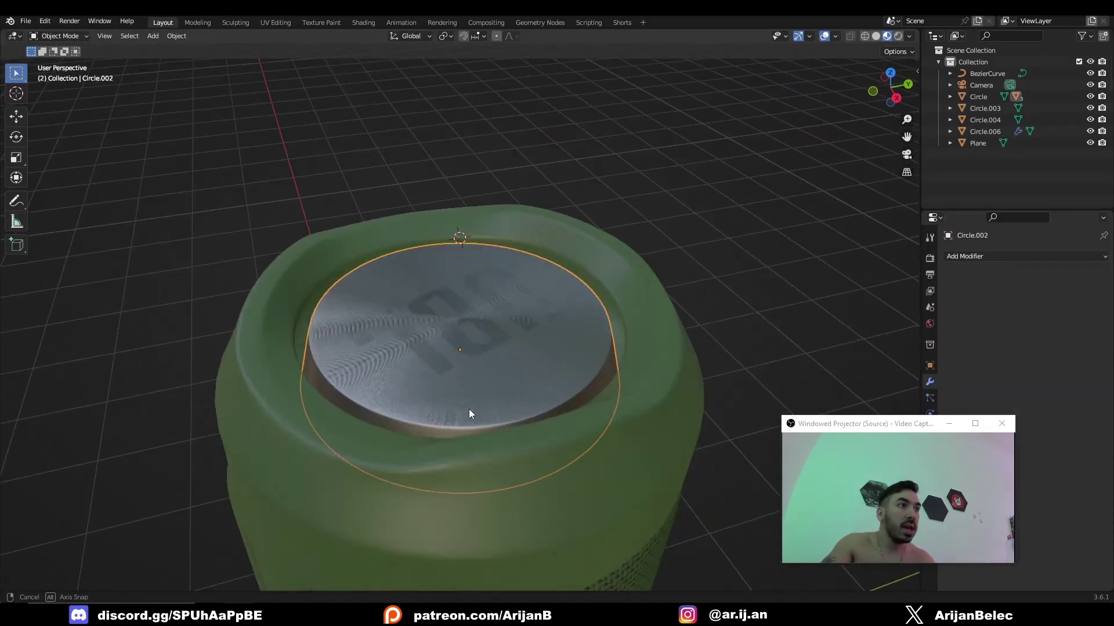
Examine the brushed-metal disc on top of the speaker from different angles in the Layout workspace.
middle_click_drag(469, 409, 610, 424)
scroll(524, 442, "up", 4)
middle_click_drag(525, 441, 447, 445)
scroll(446, 445, "down", 2)
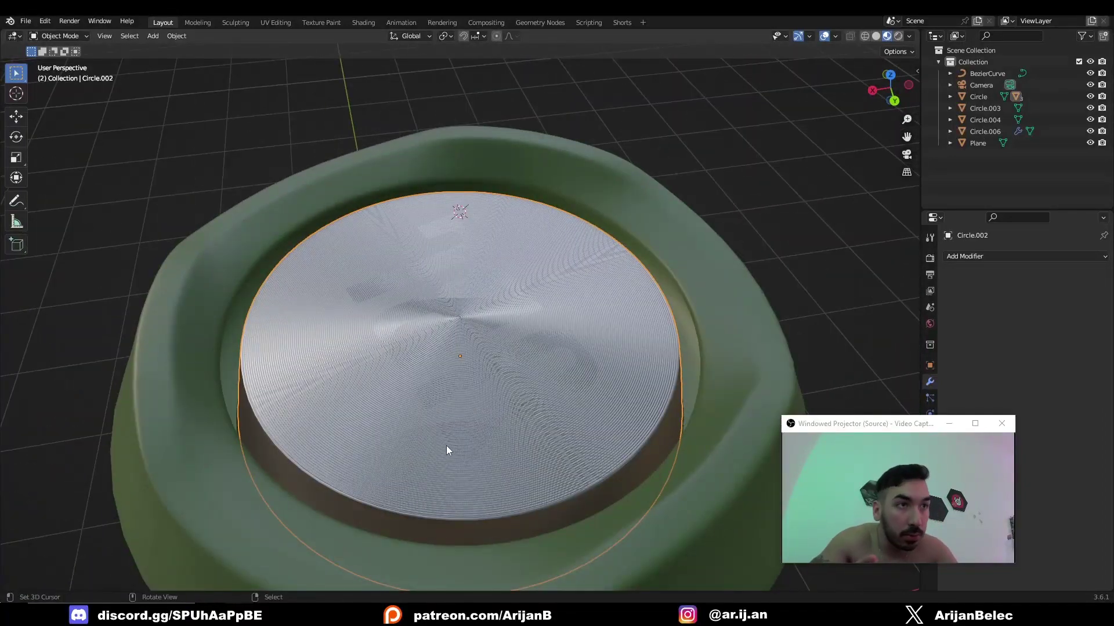